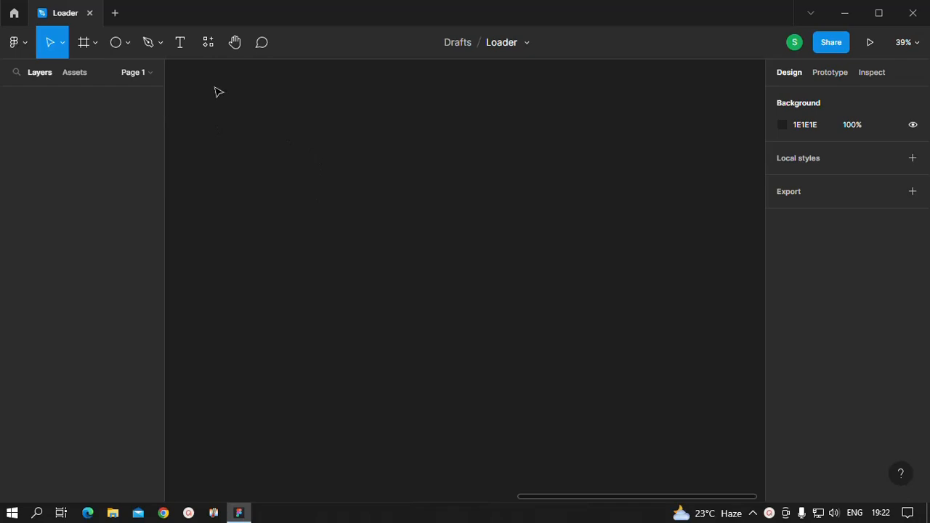
- Draw a thin vertical rectangle about 10 × 168 on the empty canvas beside the desktop frame
left_click(127, 44)
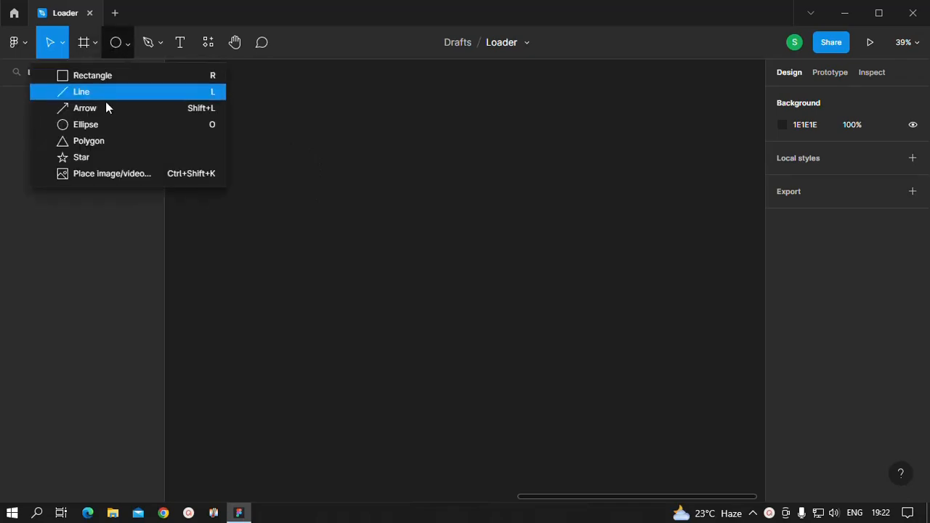
left_click(92, 78)
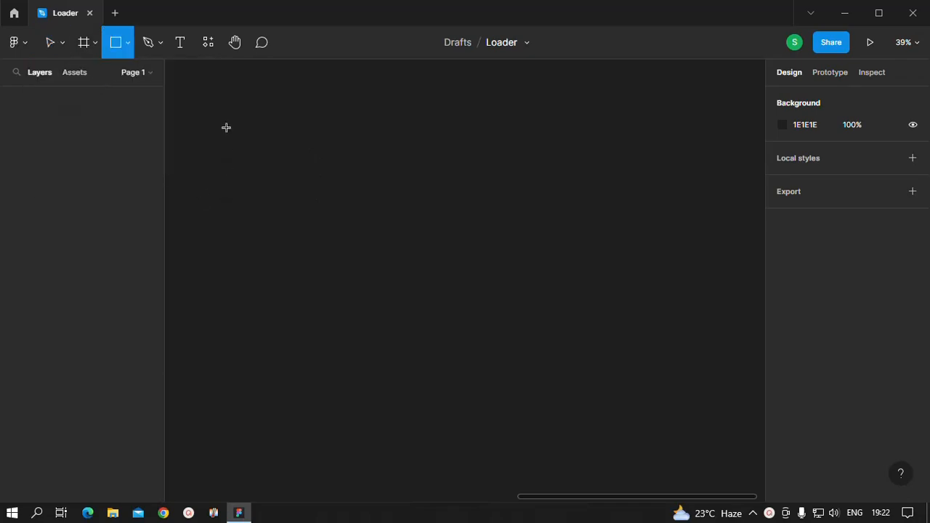
left_click_drag(239, 118, 237, 162)
left_click(277, 196)
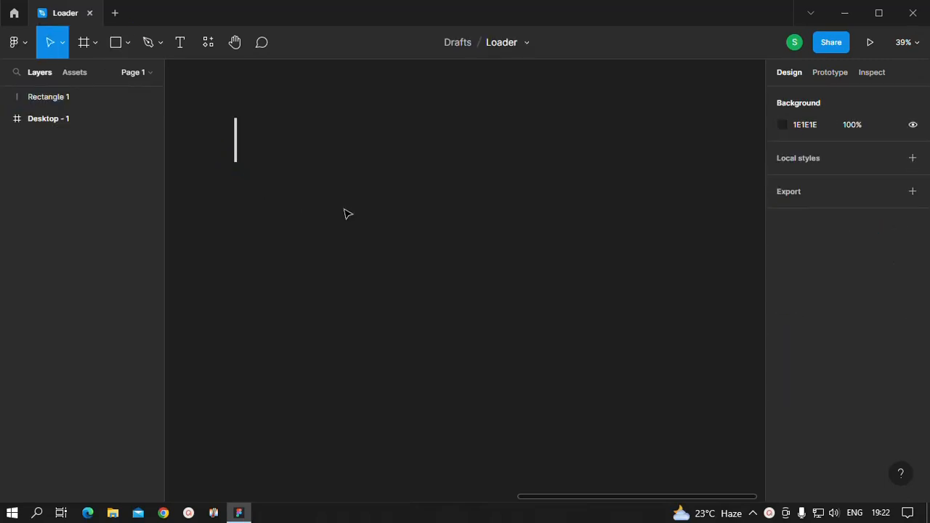
- Round the thin vertical bar's corners with a radius of 10
left_click(238, 149)
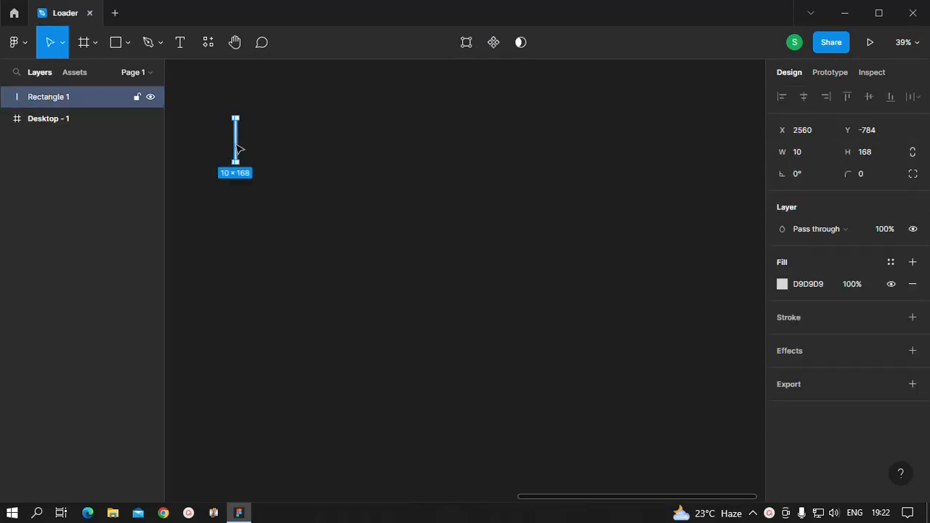
left_click(863, 179)
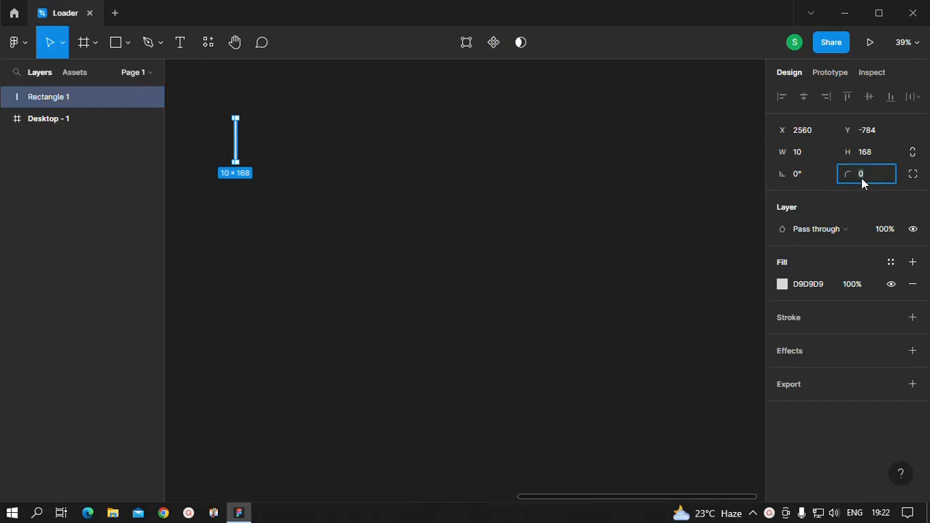
type("10")
key("Return")
left_click(357, 189)
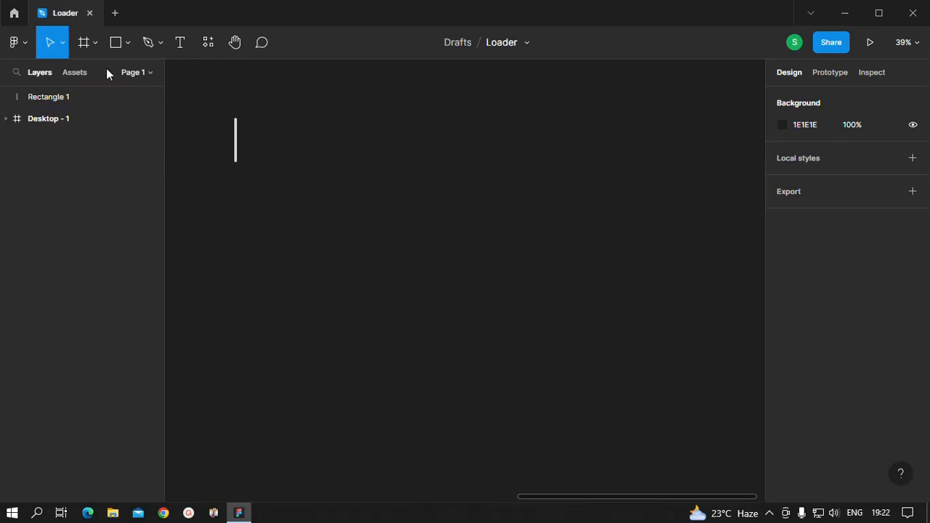
- Draw an ellipse about 510 × 495 to the right of the vertical bar
left_click(129, 45)
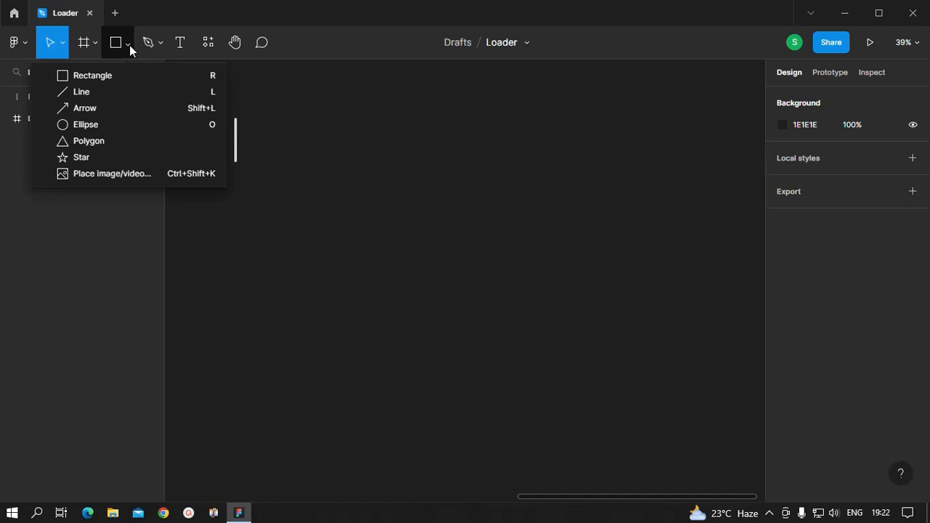
left_click(90, 124)
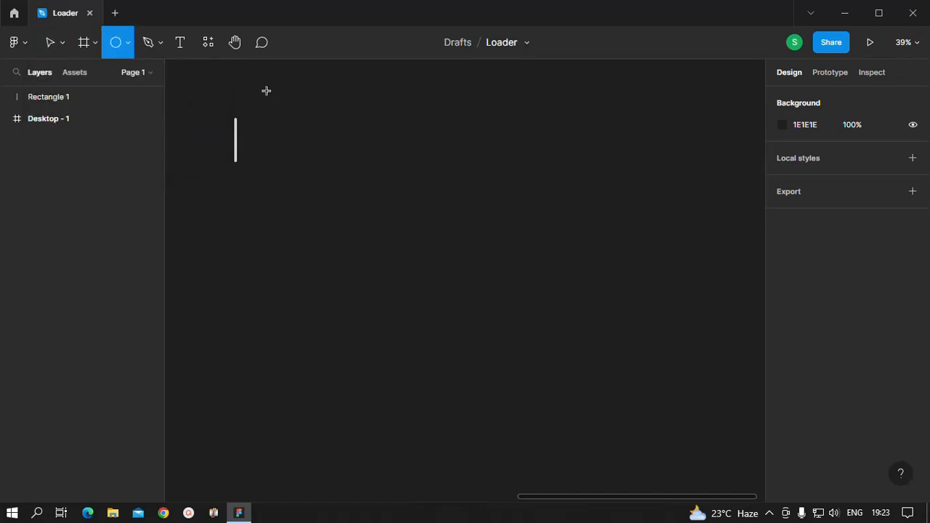
left_click_drag(266, 91, 401, 226)
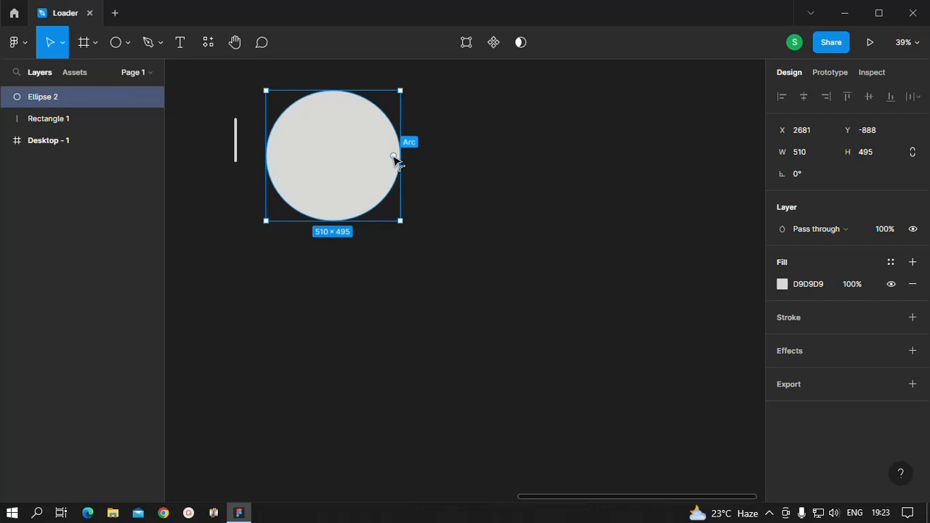
- Turn the ellipse into a closed ring with a full 100% sweep and an inner ratio of about 79%
left_click_drag(394, 157, 334, 106)
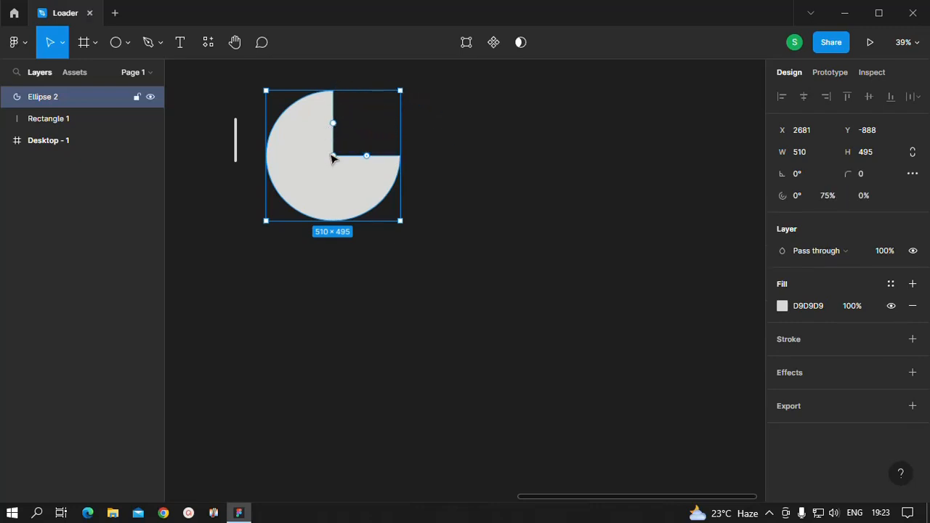
left_click_drag(333, 155, 297, 193)
left_click_drag(334, 98, 393, 166)
left_click(519, 296)
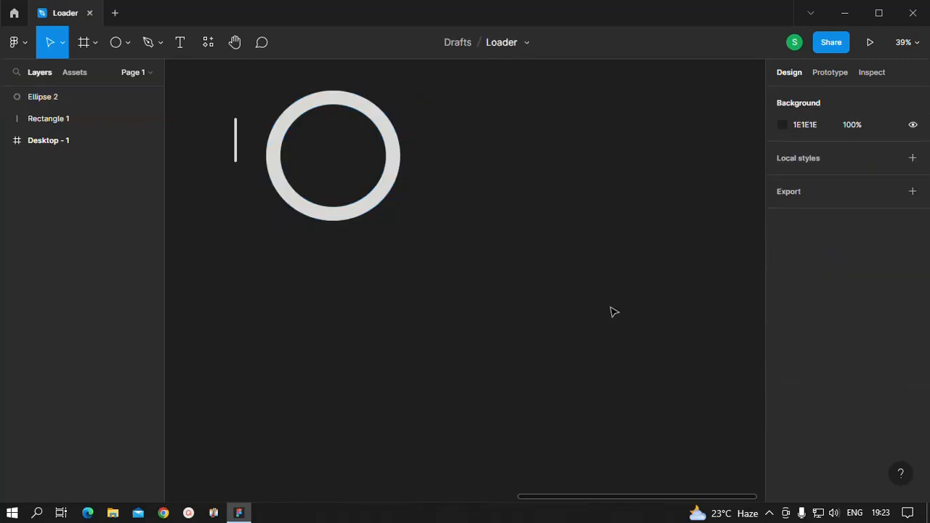
- Move the ring so it surrounds the vertical bar and set its size to 500 × 500
left_click_drag(342, 220, 241, 199)
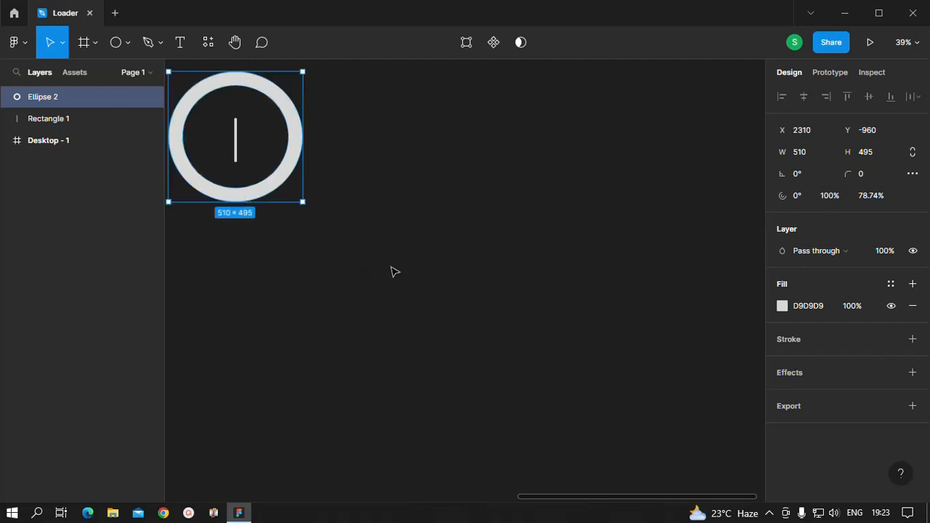
left_click(404, 267)
left_click(263, 191)
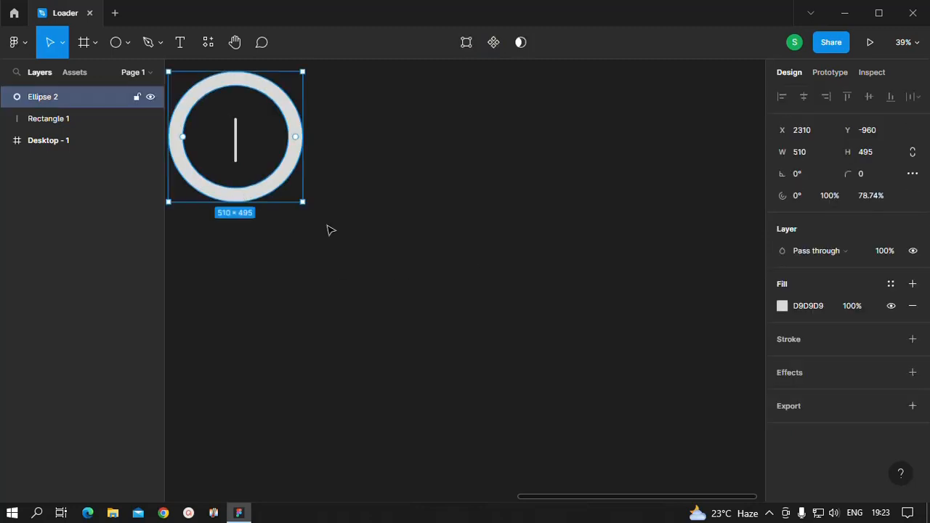
left_click(814, 155)
type("5")
left_click(872, 152)
type("500")
key("Return")
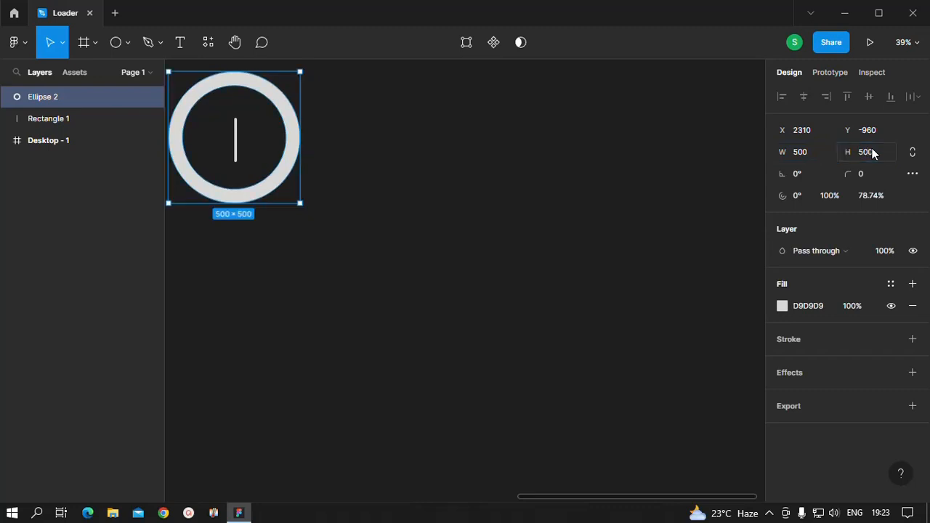
left_click(474, 294)
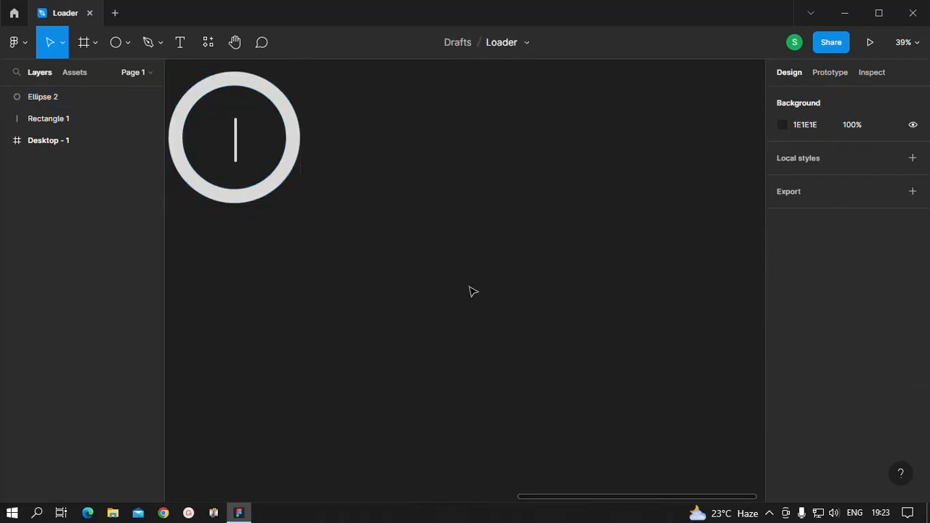
- Nudge the ring so it is centred on the vertical bar, at X 2315, Y -950
left_click(279, 182)
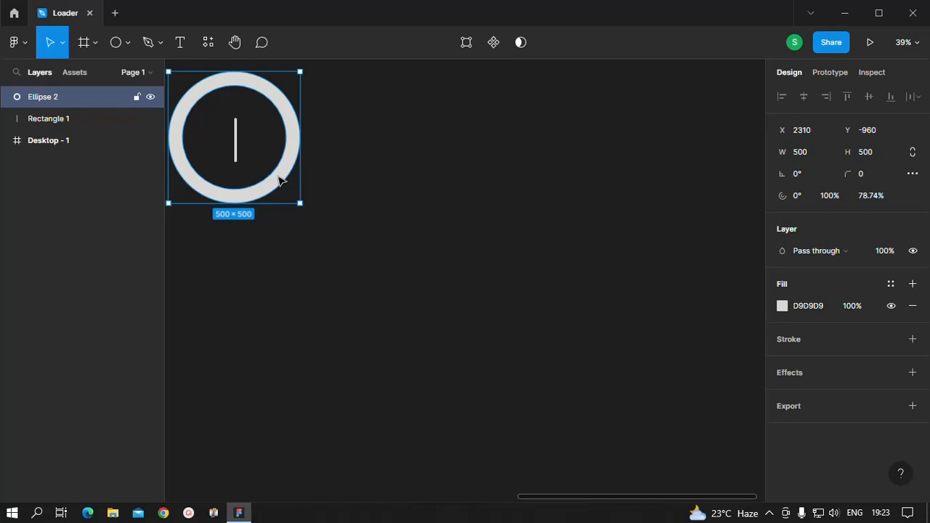
left_click_drag(282, 181, 288, 191)
left_click(431, 289)
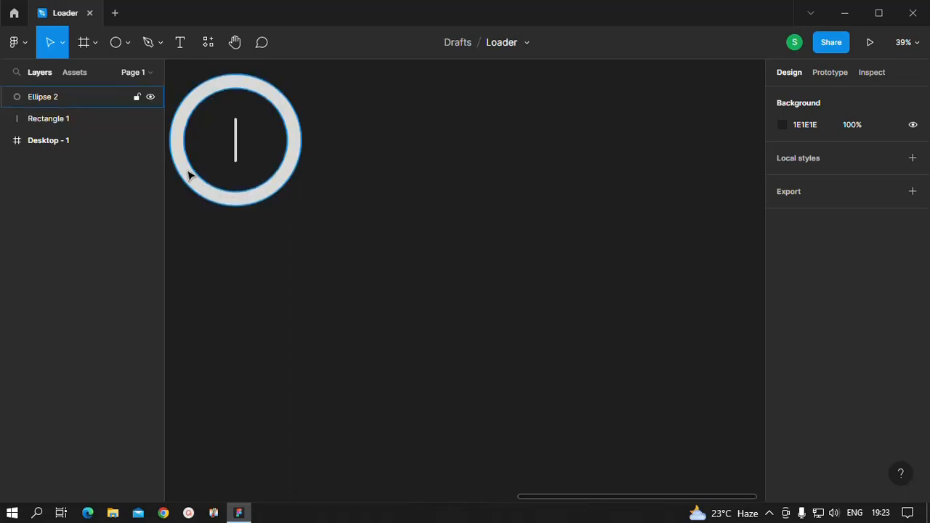
- Change the ring's fill colour to bright red
left_click(228, 198)
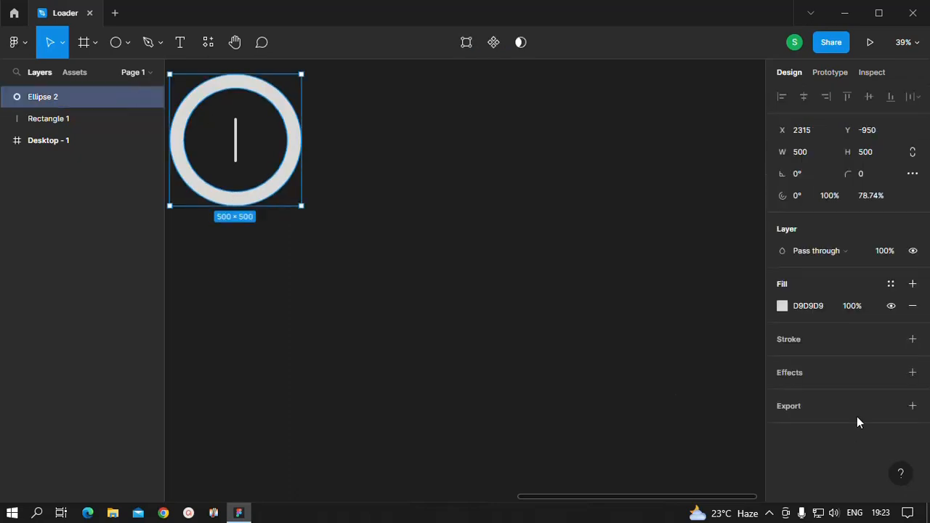
left_click(784, 309)
left_click_drag(735, 292, 769, 170)
left_click(469, 336)
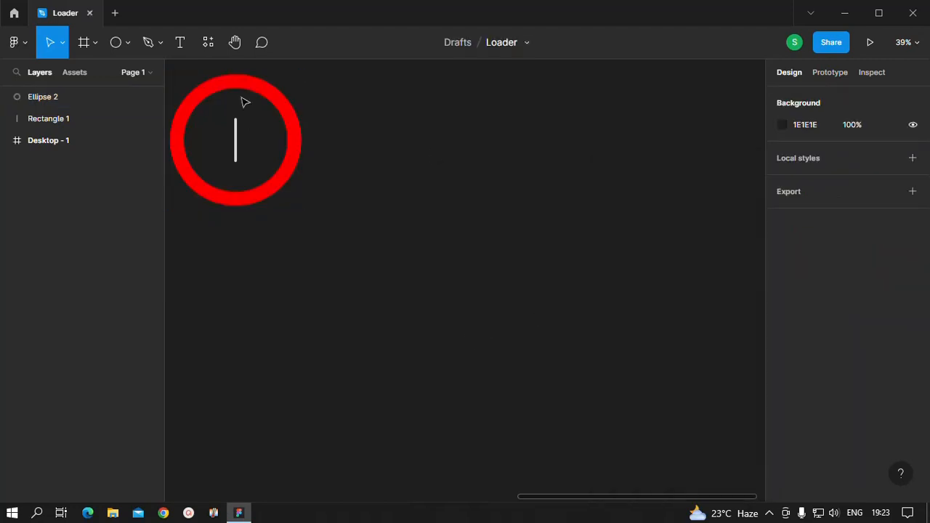
- Draw a small ellipse about 57 × 52 on the topmost part of the red ring
left_click(132, 43)
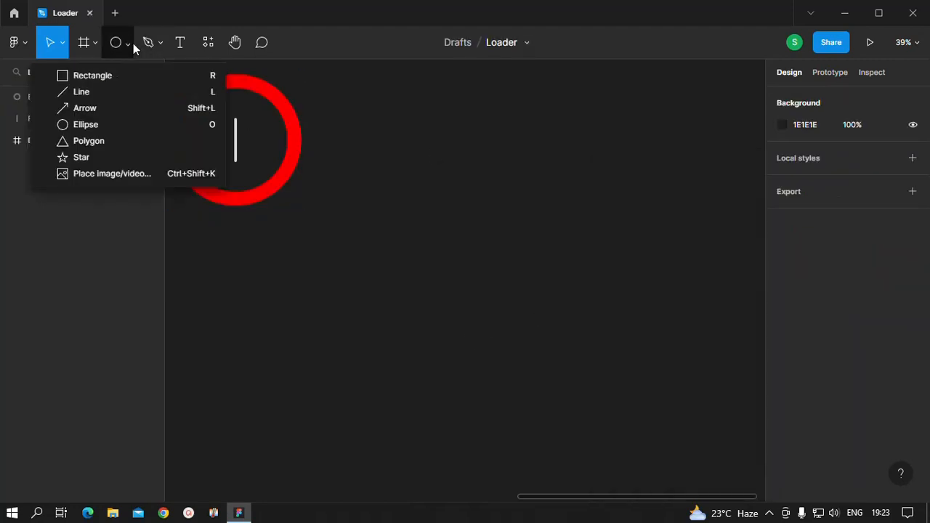
left_click(76, 124)
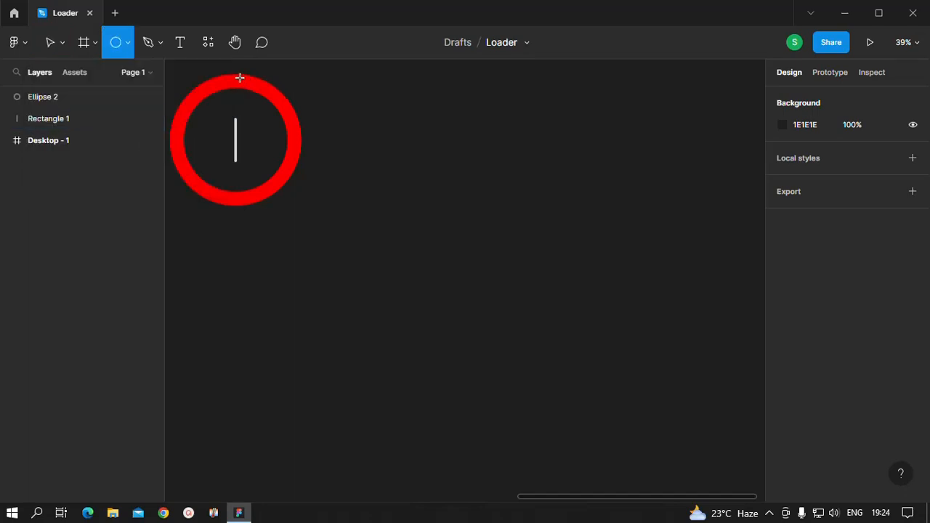
left_click_drag(229, 73, 242, 84)
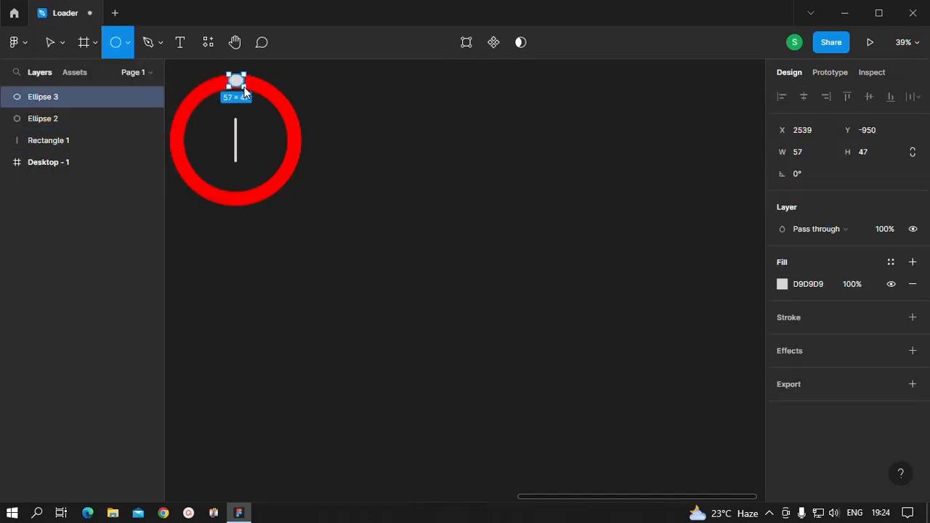
left_click_drag(244, 88, 246, 91)
left_click(451, 273)
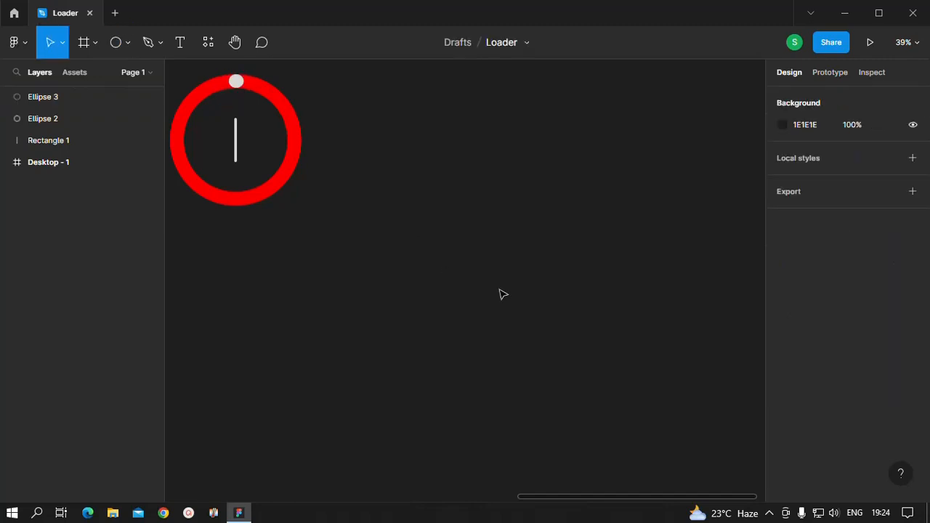
- Set the small ellipse's height and width both to 53
left_click(231, 79)
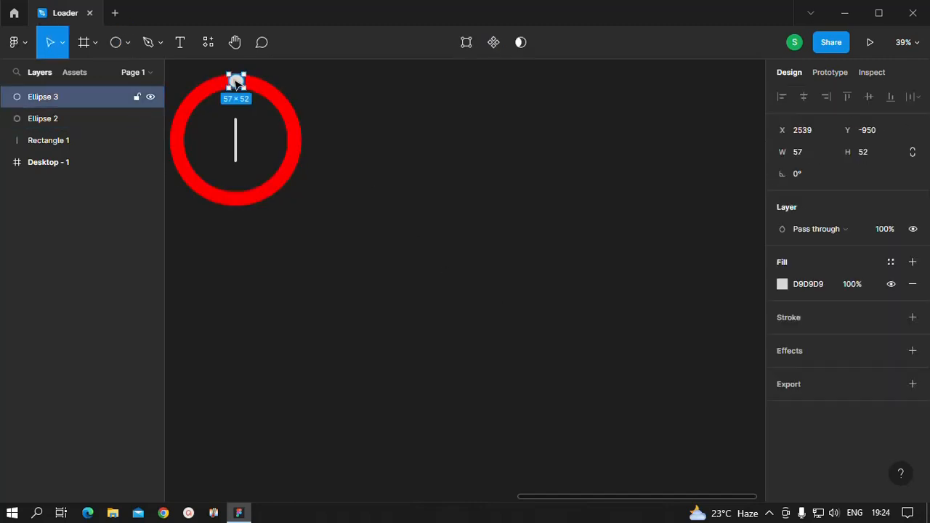
left_click(877, 157)
type("53")
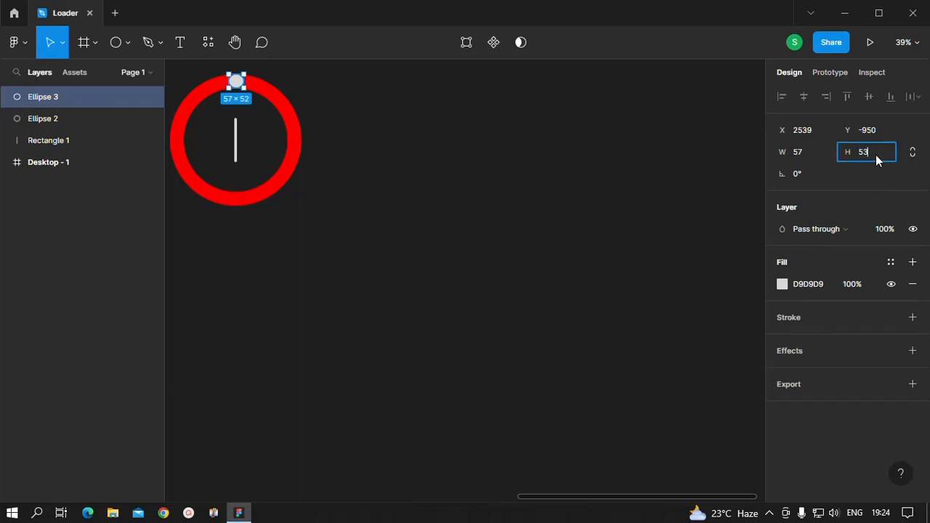
left_click(806, 156)
type("53")
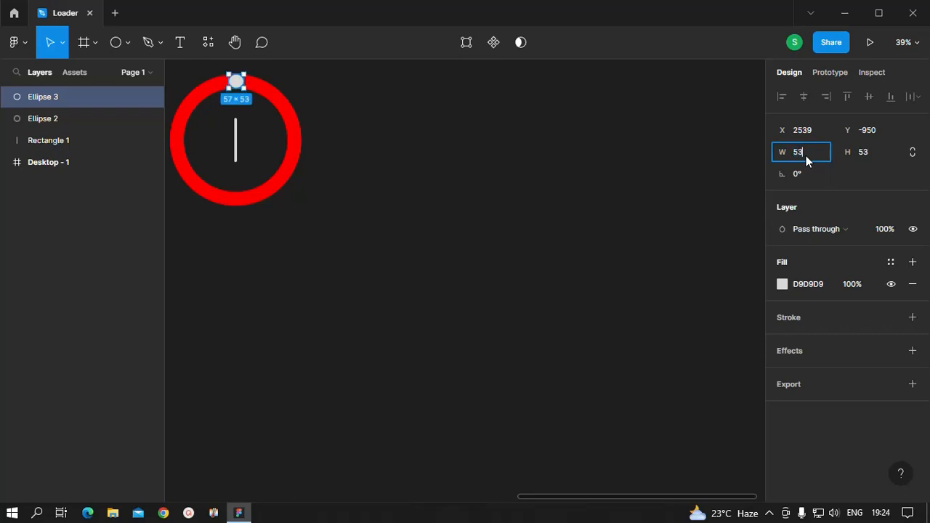
left_click(383, 282)
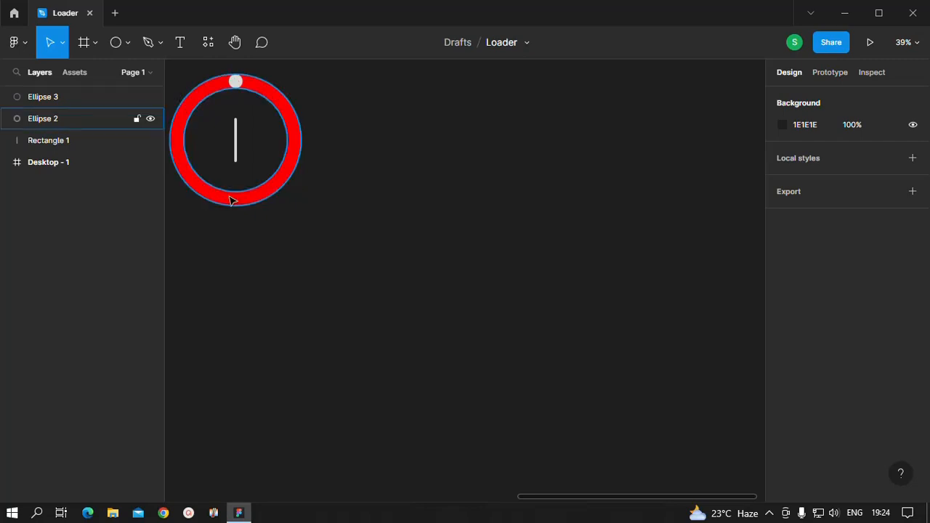
- Duplicate the small circle three times and place the copies on the ring's rightmost, bottommost and leftmost points
left_click(239, 84)
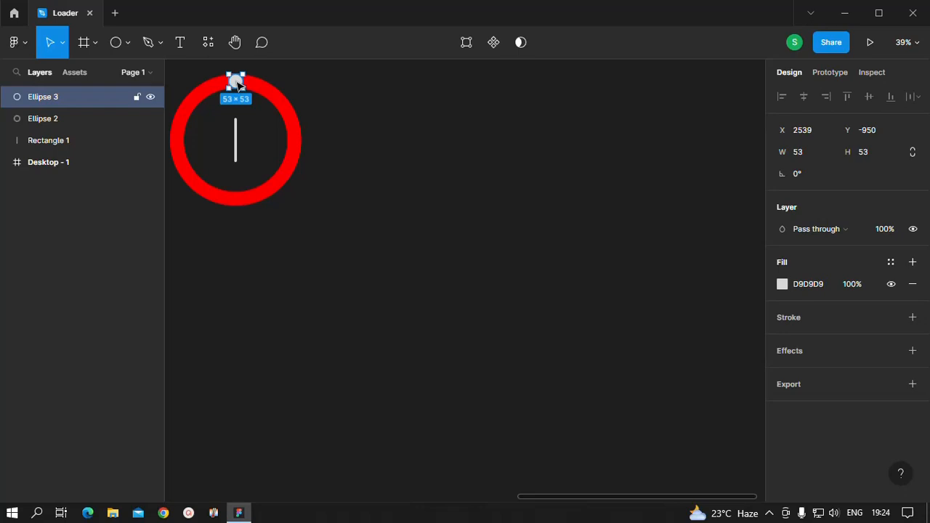
key("ctrl+d")
left_click_drag(236, 83, 297, 146)
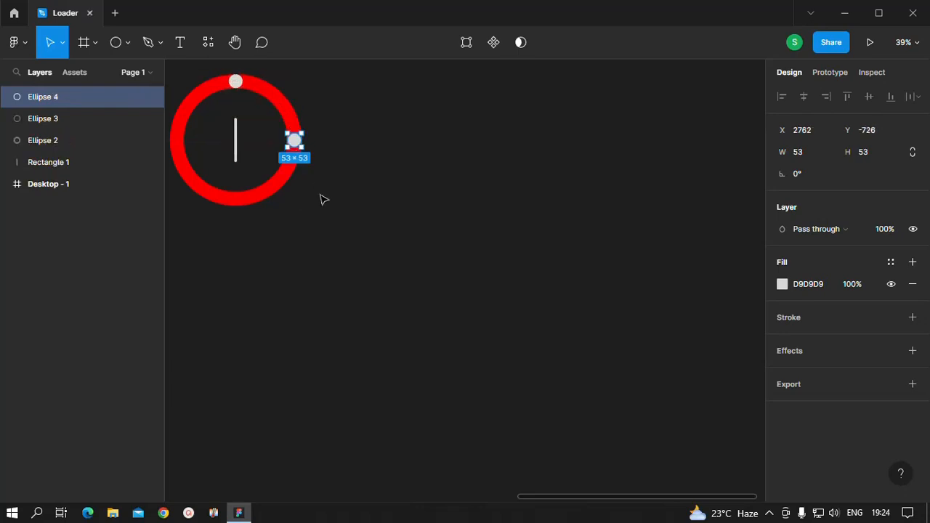
key("Tab")
key("ctrl+d")
left_click_drag(237, 86, 240, 204)
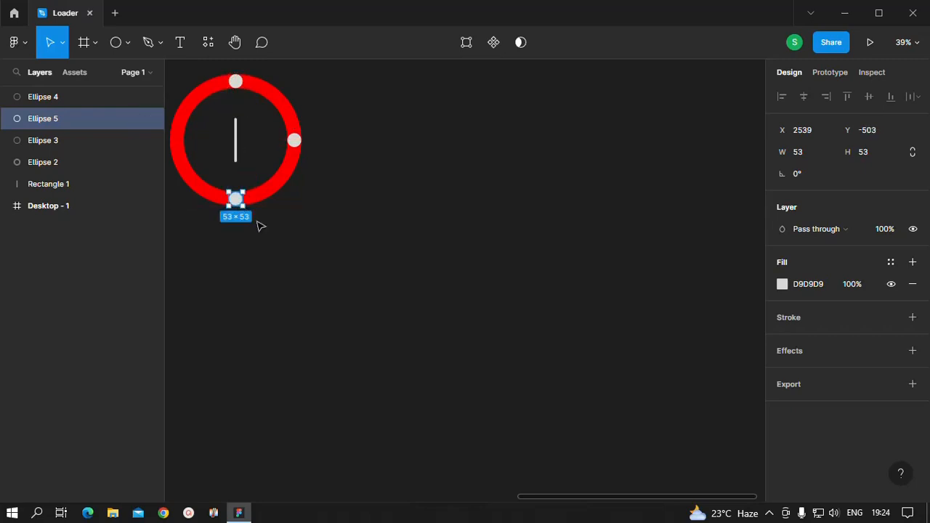
key("Tab")
key("ctrl+d")
left_click_drag(235, 81, 179, 145)
left_click(381, 262)
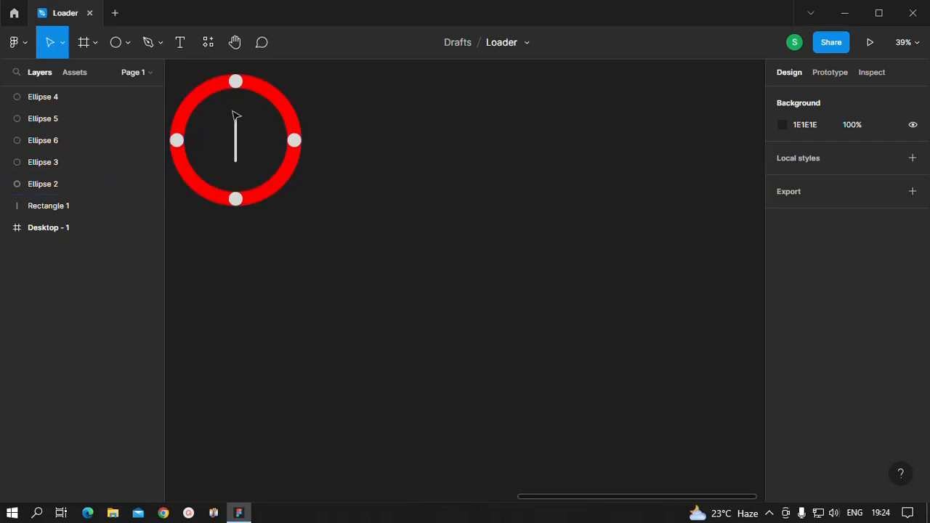
- Add two copies of the small circle on the ring's upper-right and lower-right diagonal points
left_click(235, 81)
key("ctrl+d")
left_click_drag(237, 81, 277, 100)
left_click(371, 216)
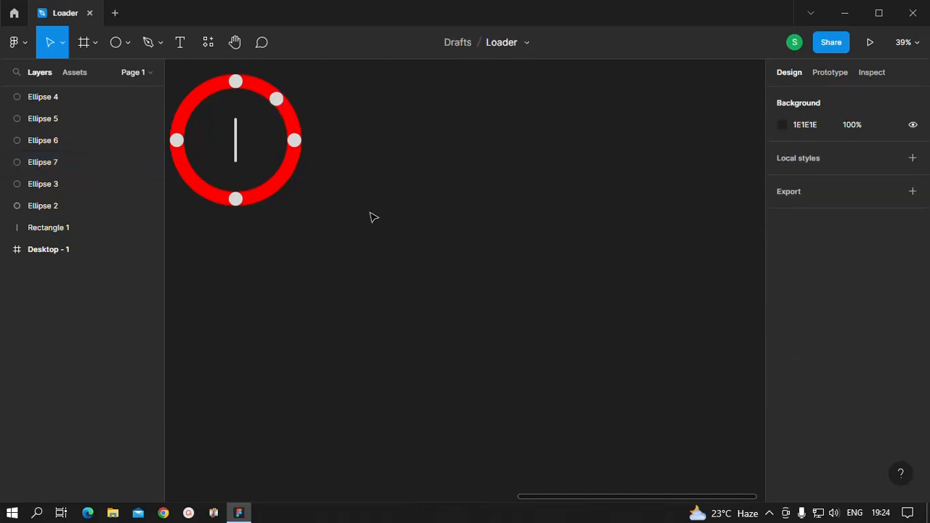
key("ctrl+v")
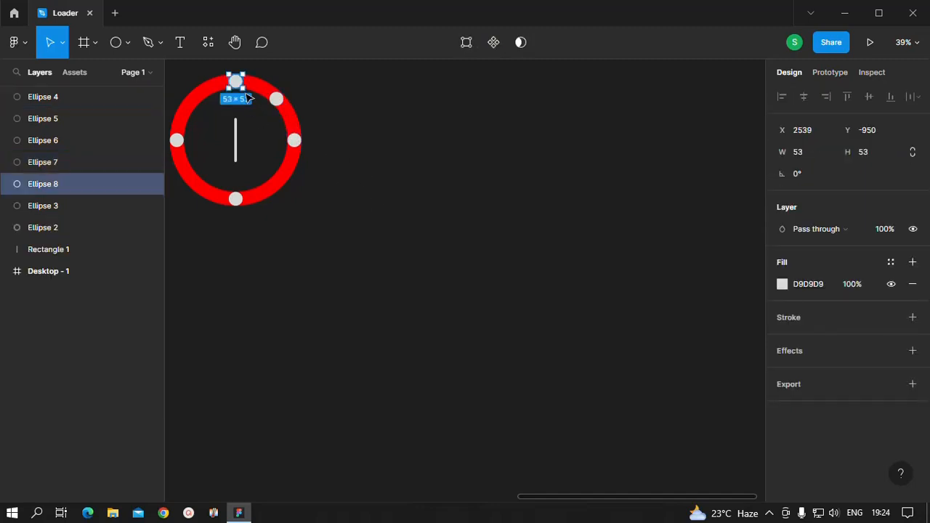
left_click_drag(235, 81, 274, 183)
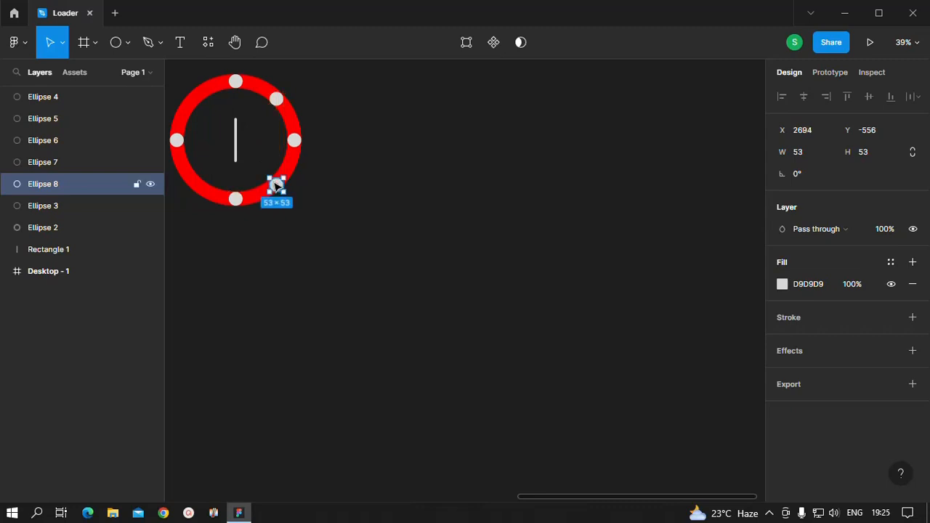
- Add two more copies of the small circle on the ring's upper-left and lower-left diagonal points
key("ctrl+v")
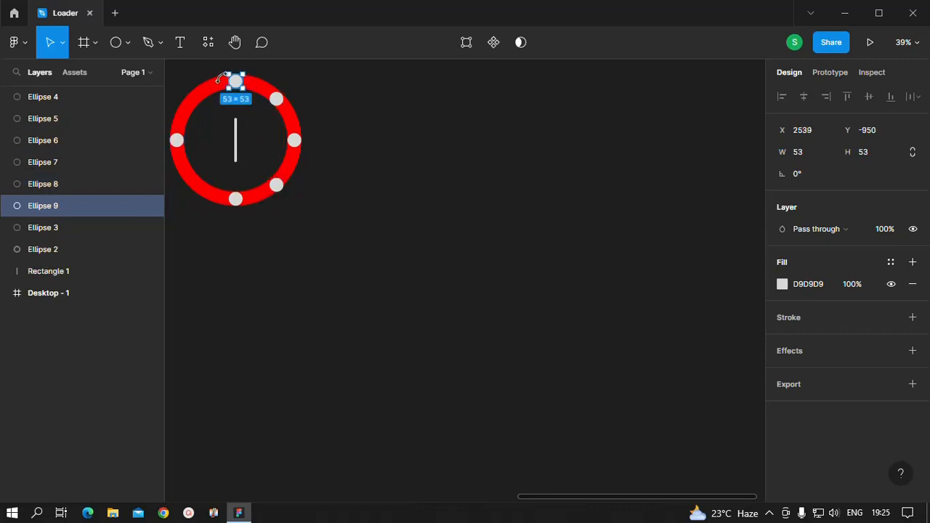
left_click_drag(234, 82, 194, 105)
left_click(336, 293)
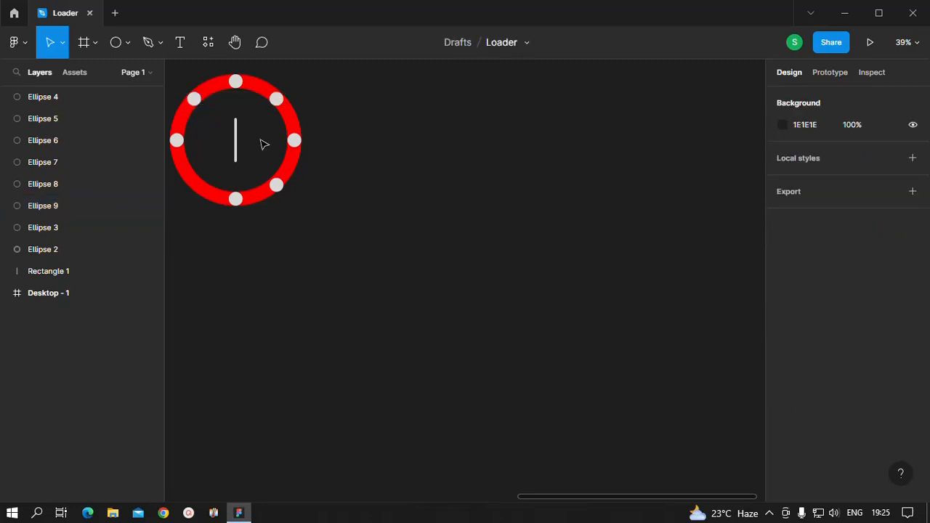
key("ctrl+v")
left_click_drag(237, 82, 195, 186)
left_click(388, 289)
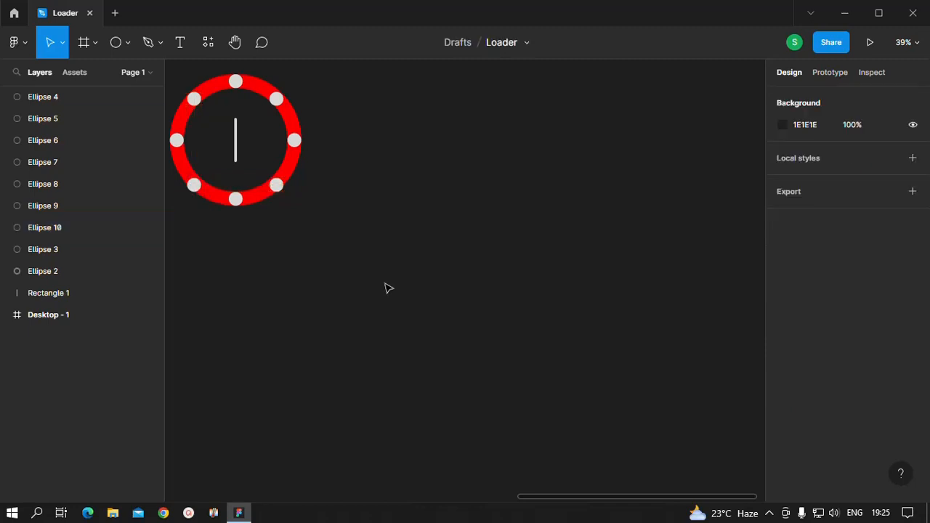
- Nudge the lower-left small circle slightly upward along the ring
left_click(196, 185)
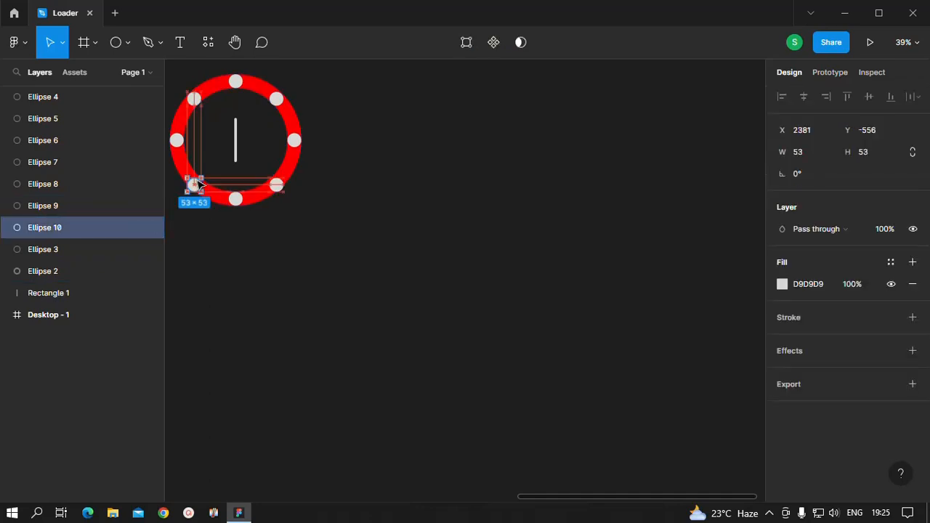
left_click_drag(197, 185, 193, 182)
left_click(280, 297)
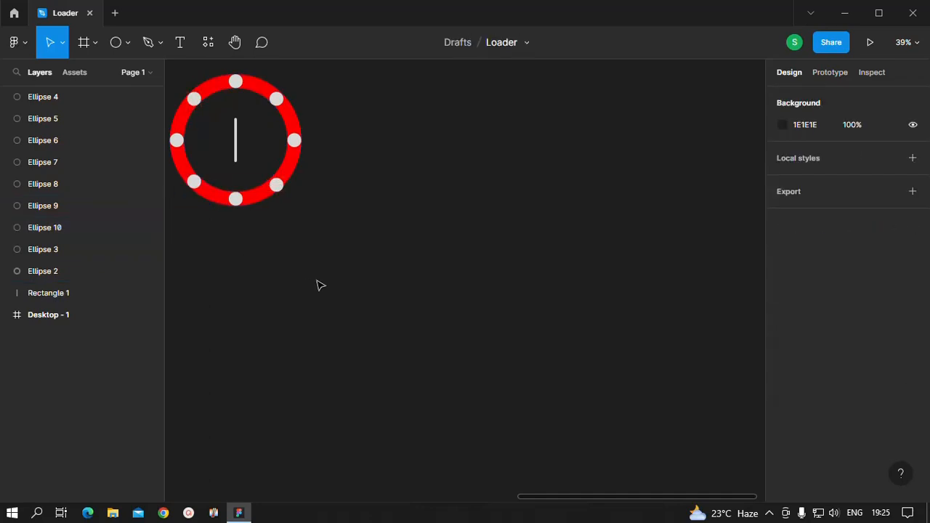
- Hide the red ring's fill so that only the small circles and the bar show
left_click(293, 169)
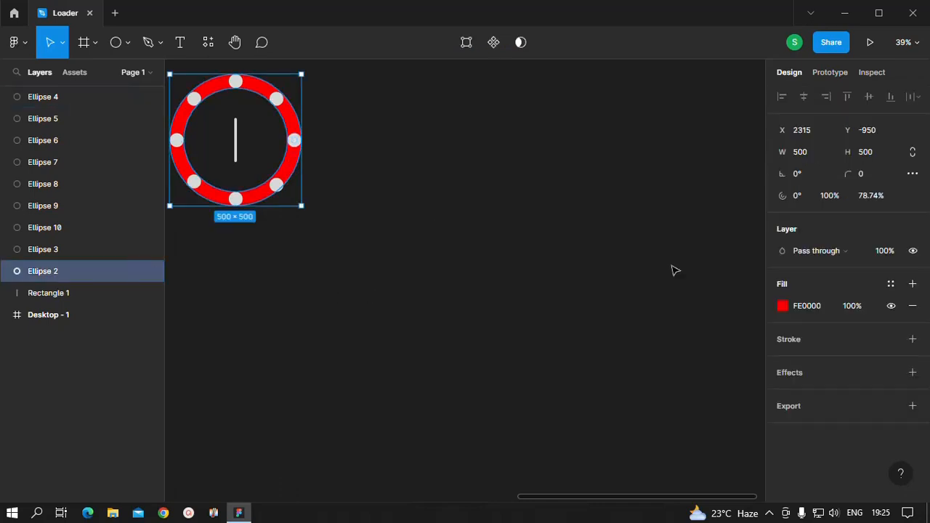
left_click(892, 306)
left_click(587, 363)
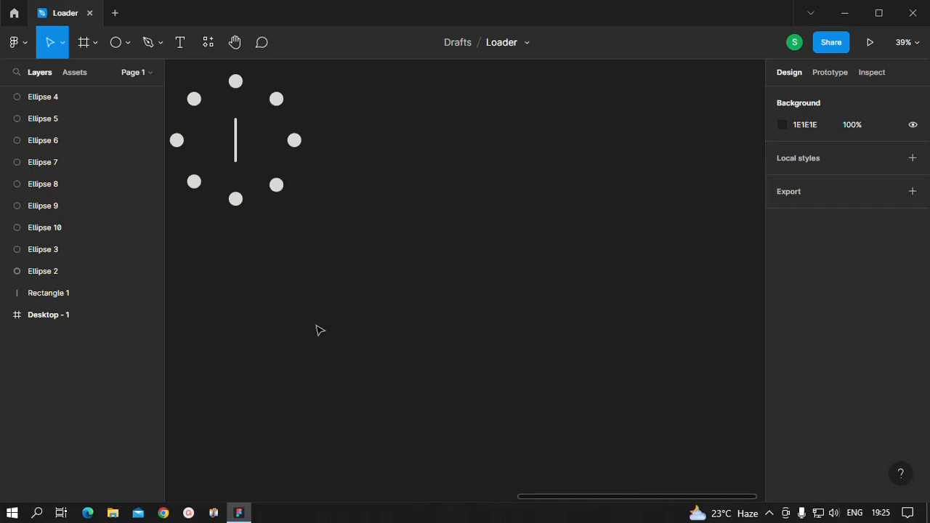
- Wrap all the circles, the ring and the bar together in a frame
left_click_drag(385, 249, 156, 67)
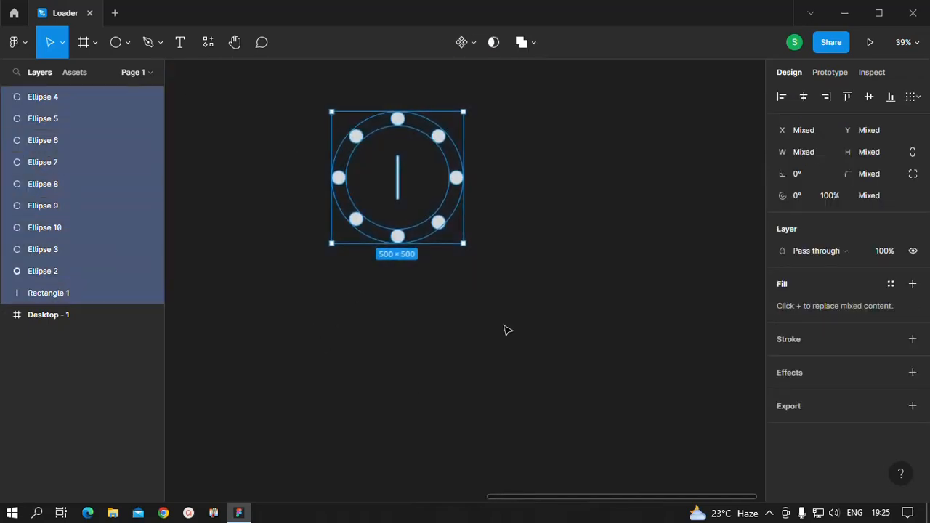
right_click(408, 174)
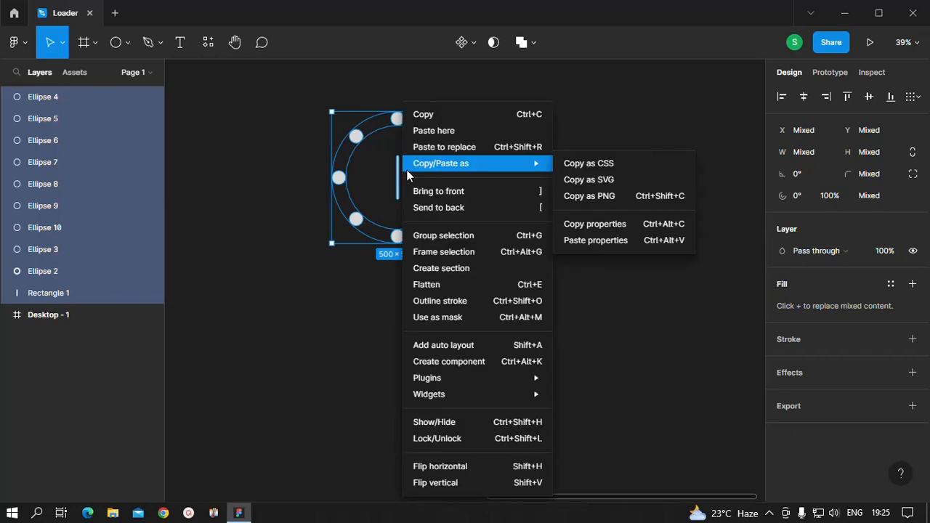
left_click(466, 253)
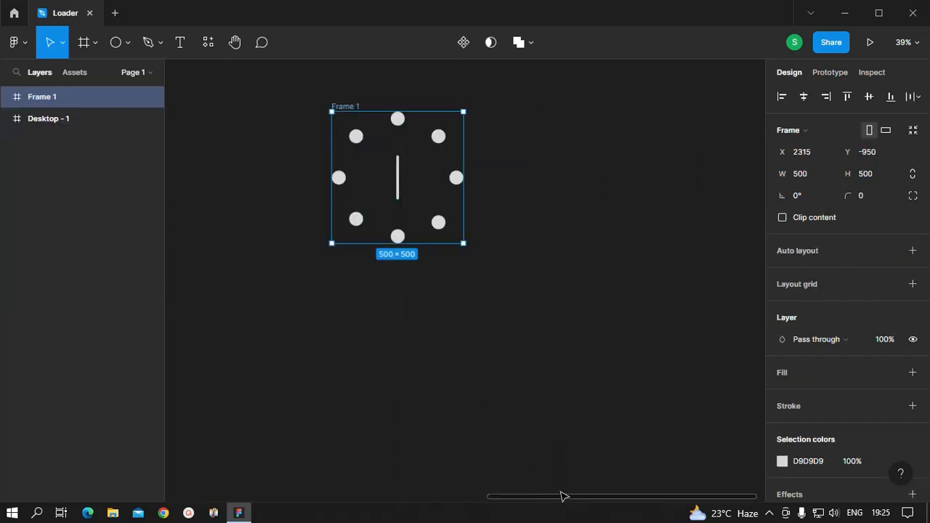
- Move the loader frame to about X 2210, Y -1087 and duplicate it three times into a row of four
left_click_drag(560, 496, 623, 490)
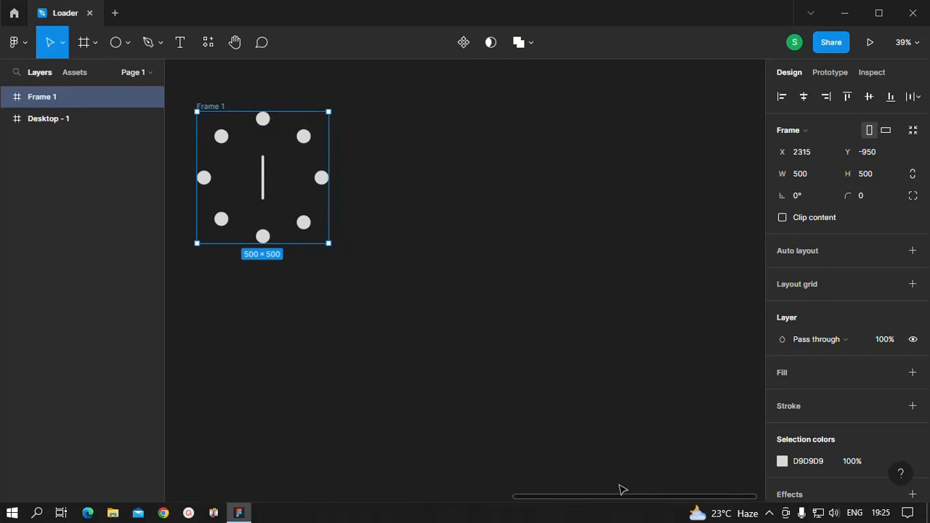
scroll(608, 453, "down", 1)
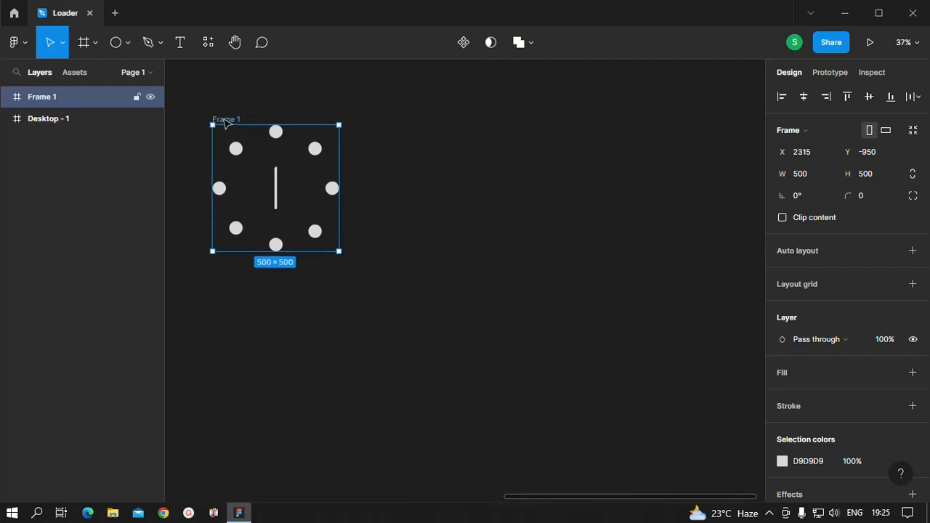
left_click_drag(225, 124, 201, 87)
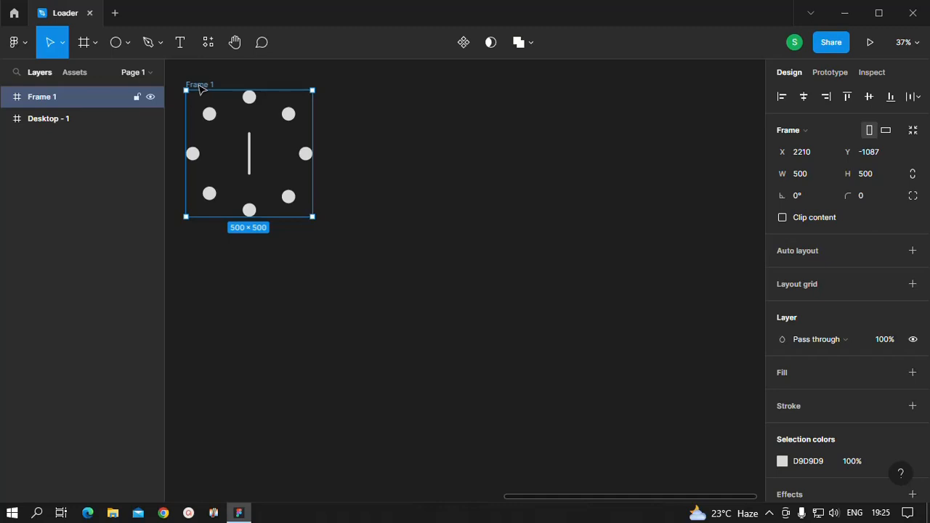
key("ctrl+d")
key("ctrl+d")
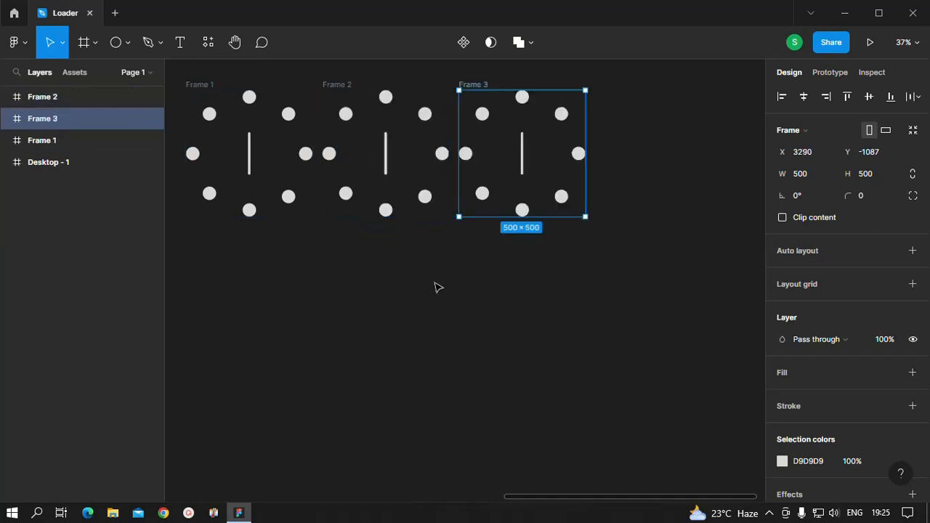
key("ctrl+d")
left_click(511, 292)
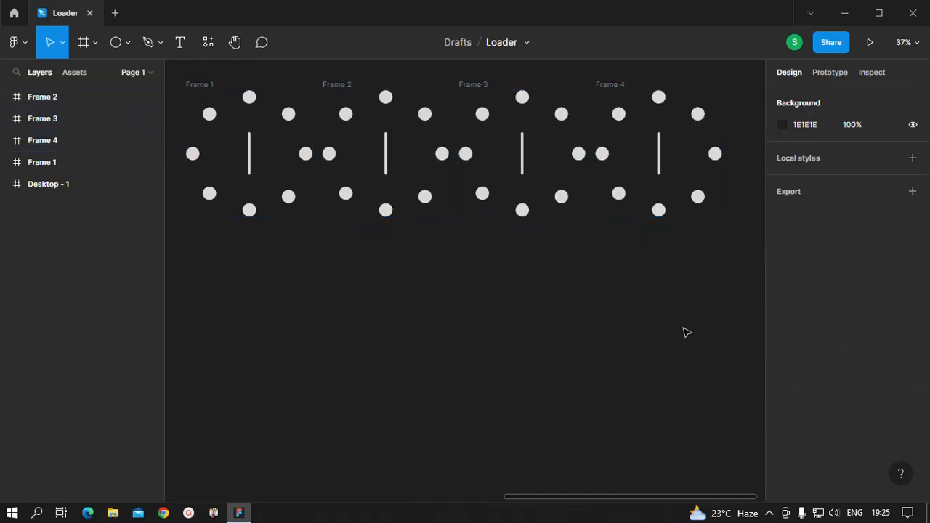
- Duplicate the row of four frames and place the copies directly below at about Y -427, aligned with the originals
left_click_drag(714, 288, 202, 87)
key("ctrl+d")
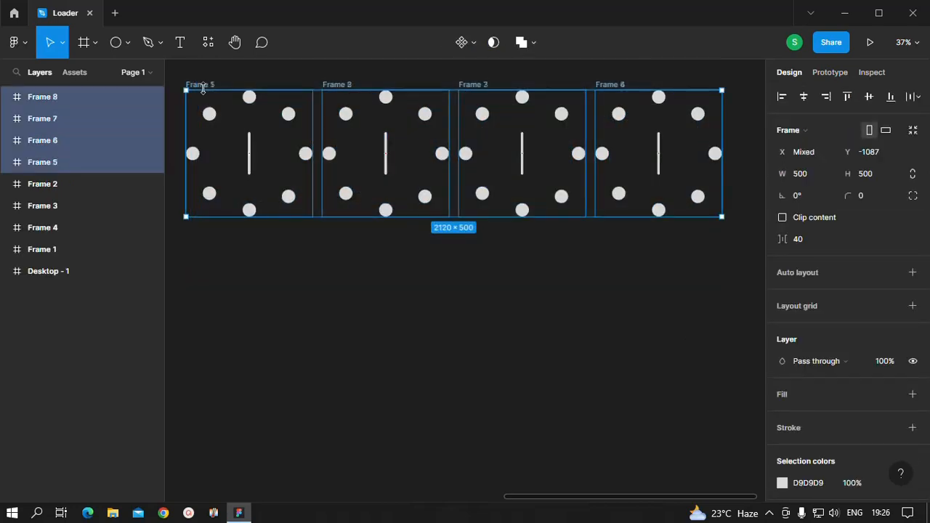
left_click_drag(376, 162, 383, 327)
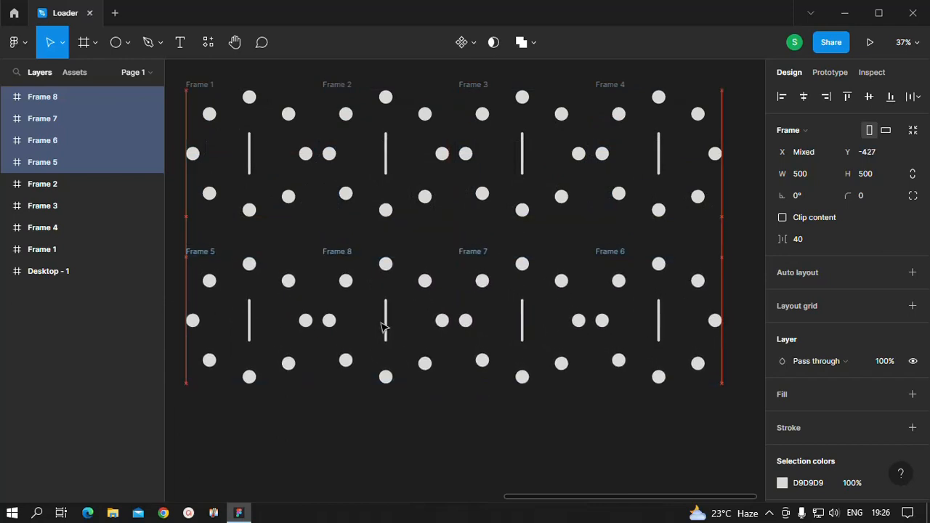
left_click(425, 452)
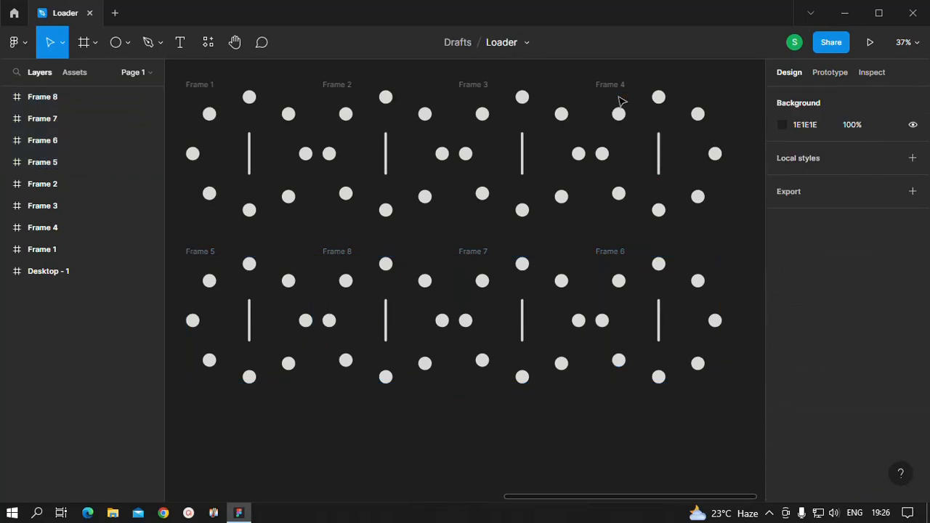
- Widen the gaps in the upper row by shifting Frame 4, Frame 3 and Frame 2 sideways, with Frame 4 at about X 3911
left_click_drag(620, 97, 640, 97)
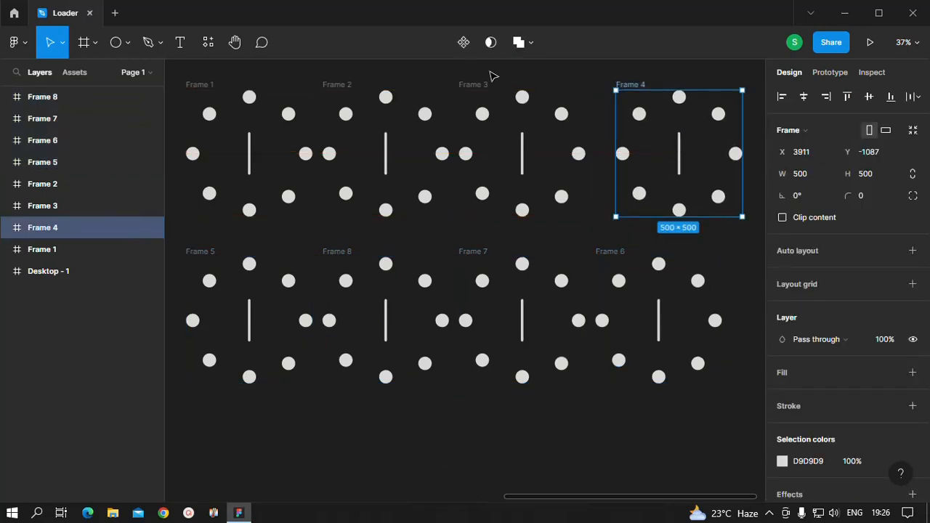
left_click_drag(477, 86, 487, 86)
left_click(330, 85)
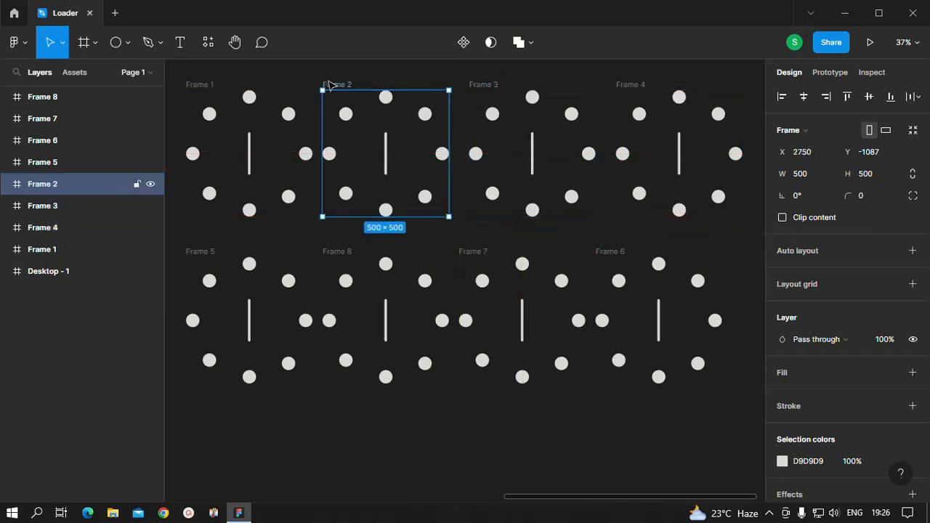
left_click_drag(331, 85, 337, 85)
left_click(441, 489)
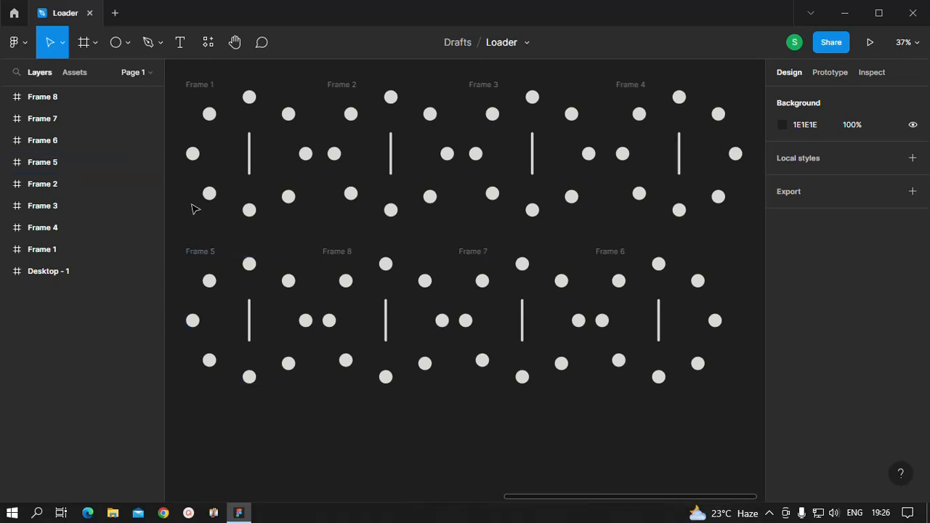
- Delete every small circle in Frame 1 except the topmost one
left_click(289, 114)
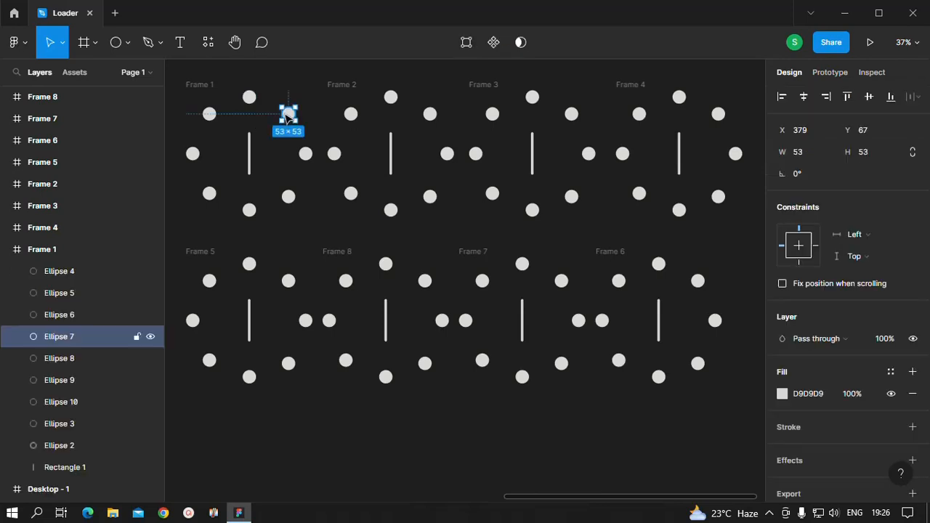
key("Delete")
left_click(305, 153)
key("Delete")
left_click(287, 198)
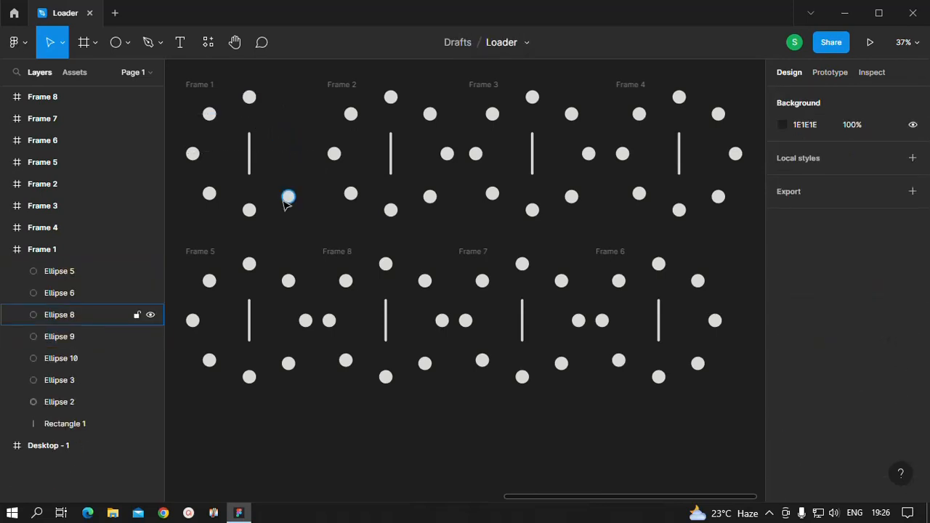
key("Delete")
left_click(249, 211)
key("Delete")
left_click(209, 193)
key("Delete")
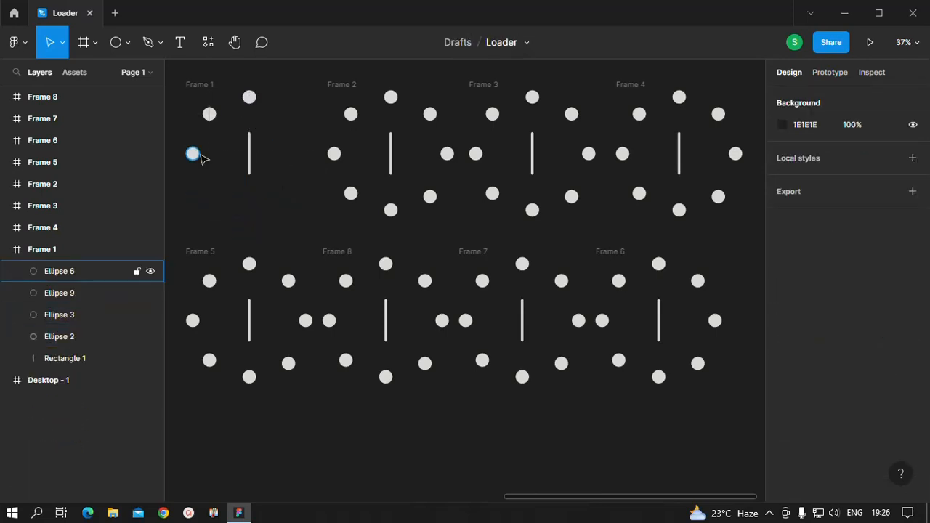
left_click(196, 153)
key("Delete")
left_click(209, 114)
key("Delete")
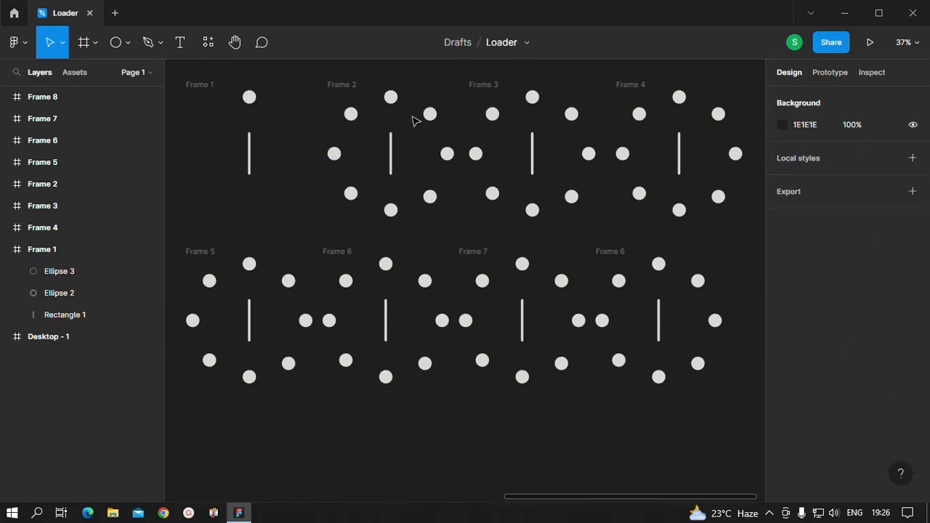
- Delete the small circles in Frame 2, keeping only the topmost and upper-right ones
left_click(446, 154)
key("Delete")
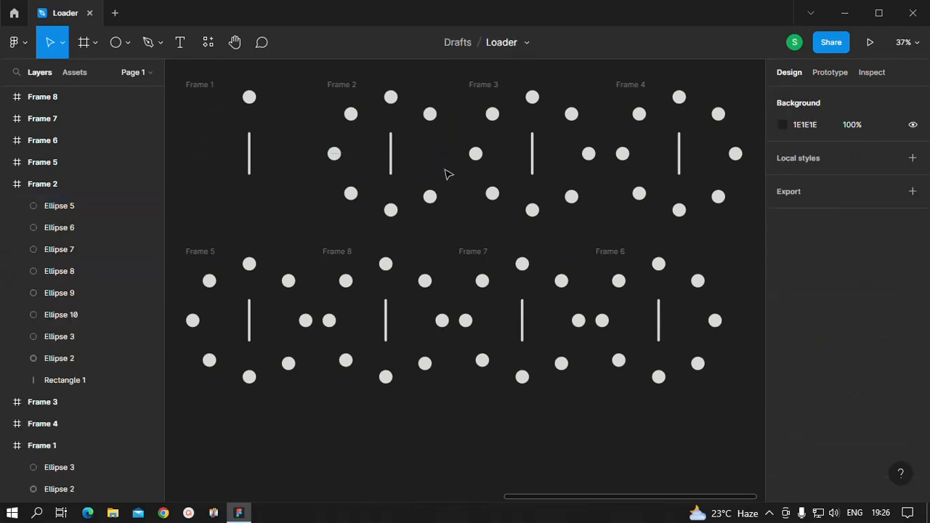
left_click(430, 196)
key("Delete")
left_click(391, 210)
key("Delete")
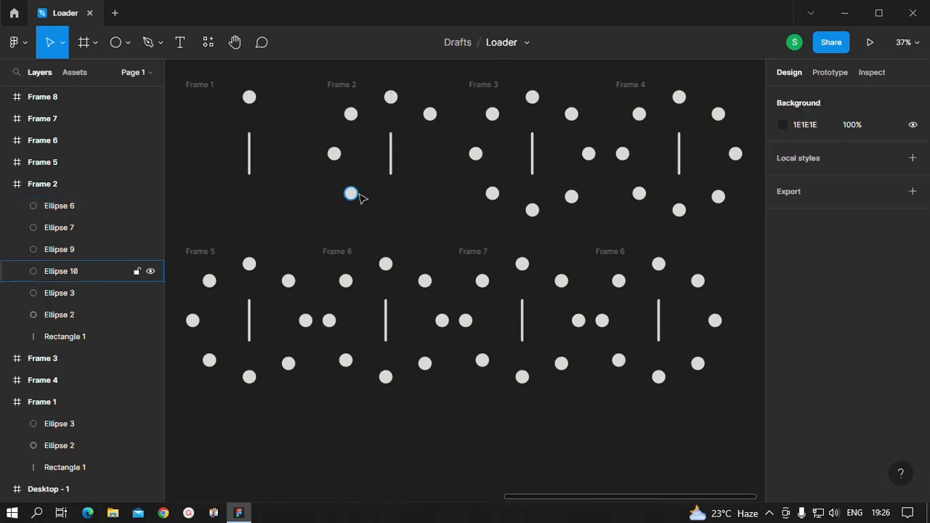
left_click(351, 194)
key("Delete")
left_click(334, 153)
key("Delete")
left_click(351, 114)
key("Delete")
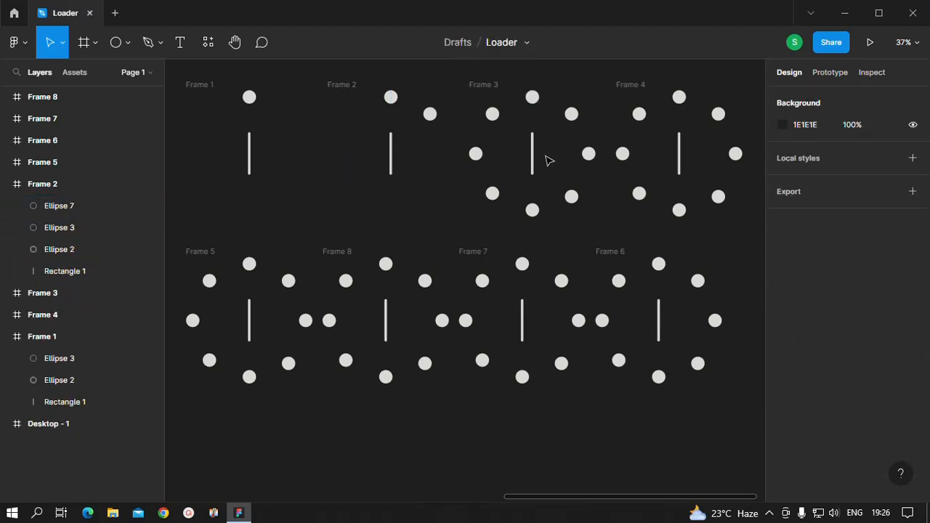
- Delete the small circles in Frame 3, keeping only the topmost, upper-right and rightmost ones
left_click(572, 196)
key("Delete")
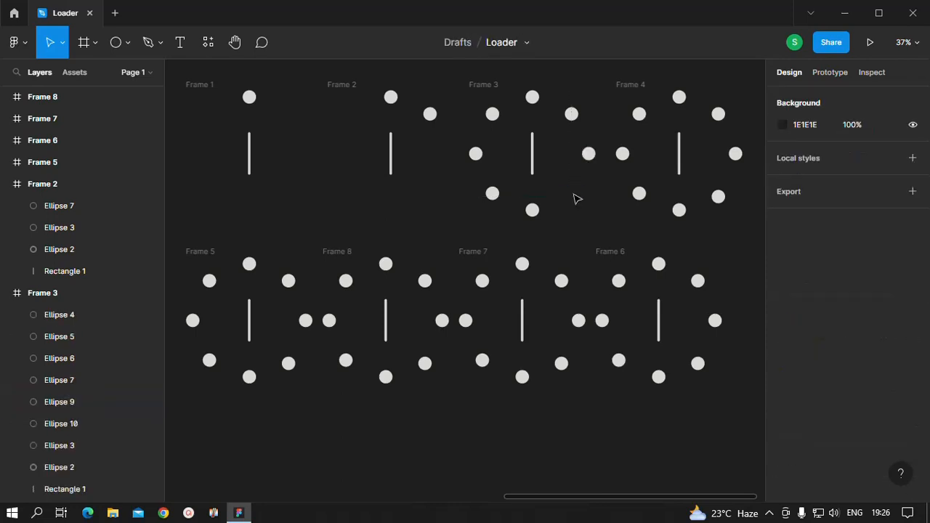
left_click(533, 211)
key("Delete")
left_click(493, 194)
key("Delete")
left_click(475, 153)
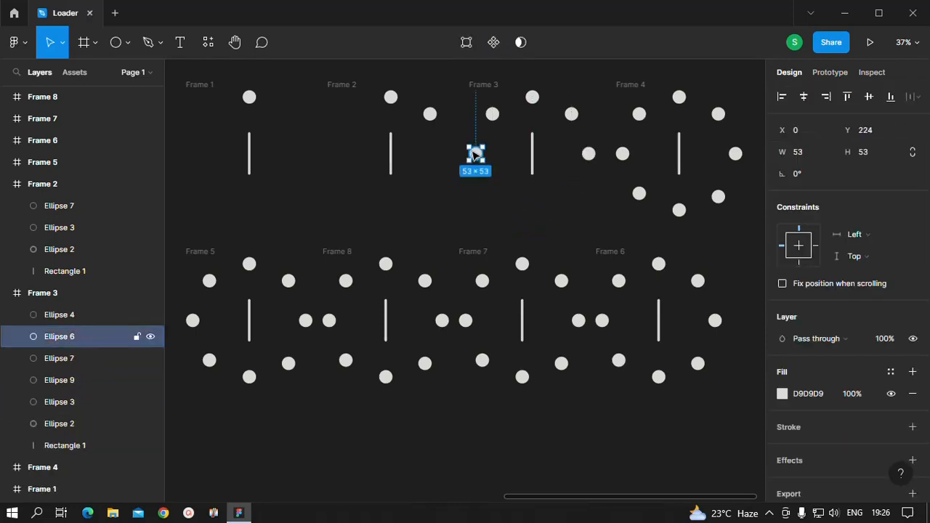
key("Delete")
left_click(492, 116)
key("Delete")
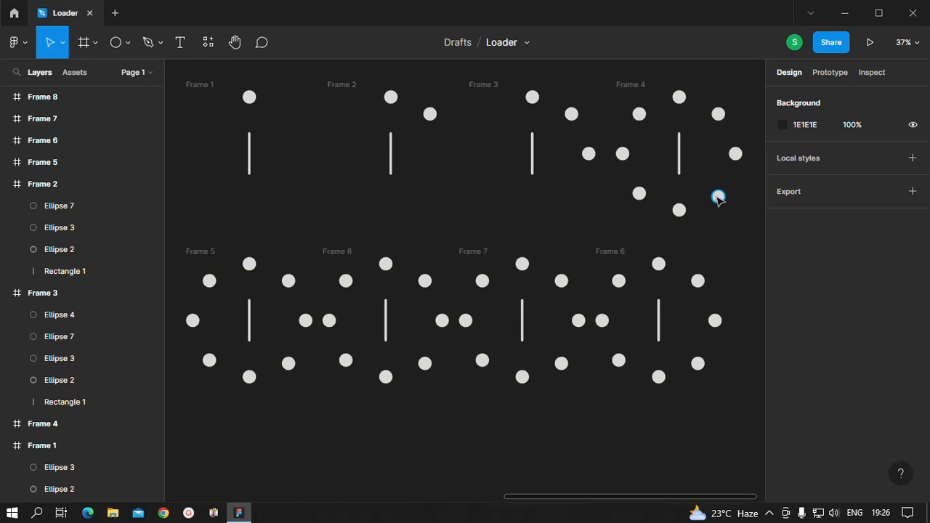
- Delete the small circles in Frame 4, keeping only the topmost, upper-right, rightmost and lower-right ones
left_click(679, 211)
key("Delete")
left_click(640, 192)
key("Delete")
left_click(625, 153)
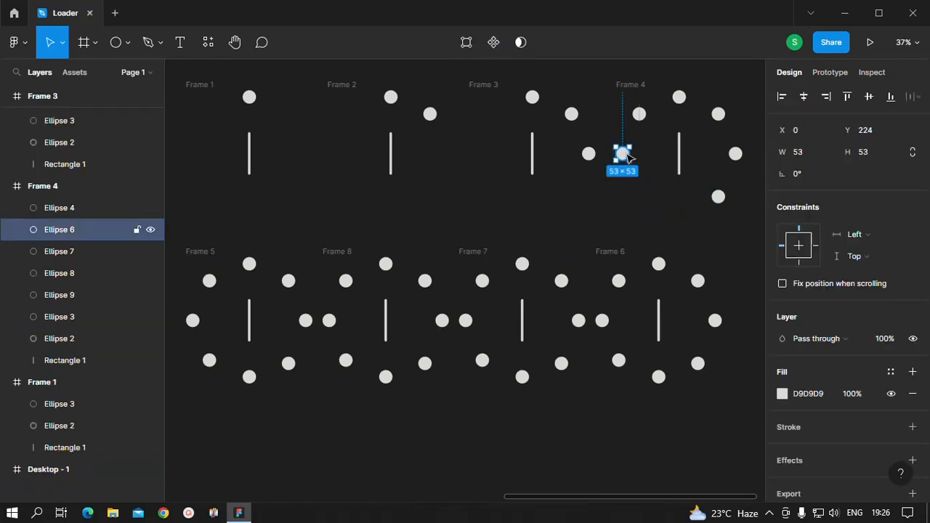
key("Delete")
left_click(640, 114)
key("Delete")
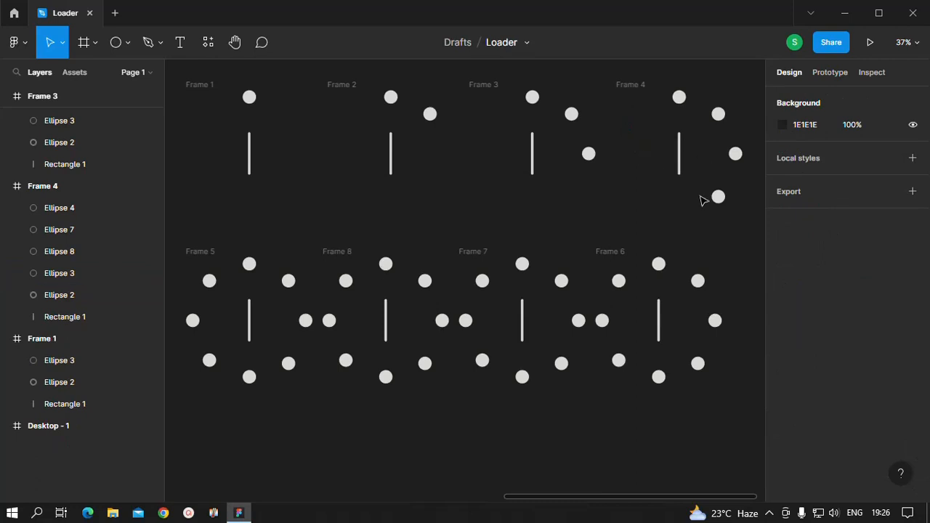
- Delete the lower-left, leftmost and upper-left small circles in Frame 5
left_click(210, 361)
key("Delete")
left_click(193, 321)
key("Delete")
left_click(210, 281)
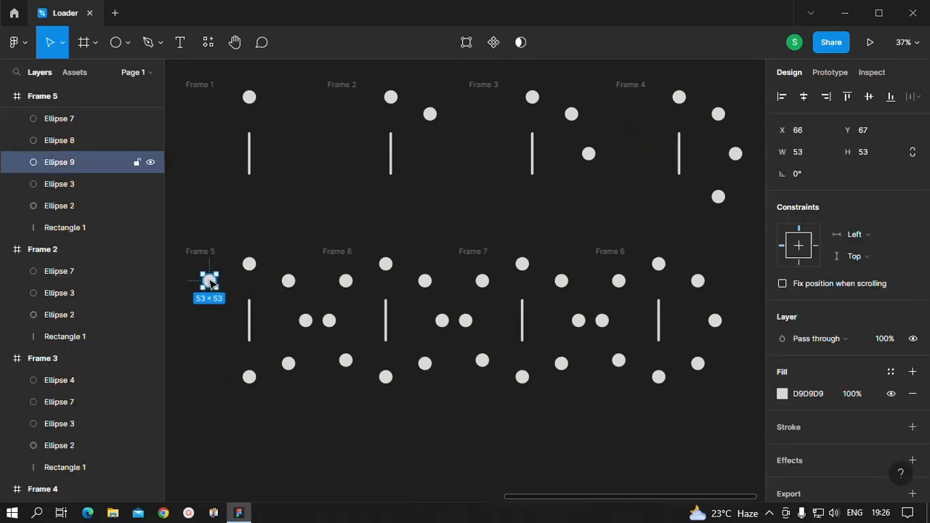
key("Delete")
- Delete the leftmost and upper-left small circles in Frame 8 and the upper-left one in Frame 7
left_click(330, 321)
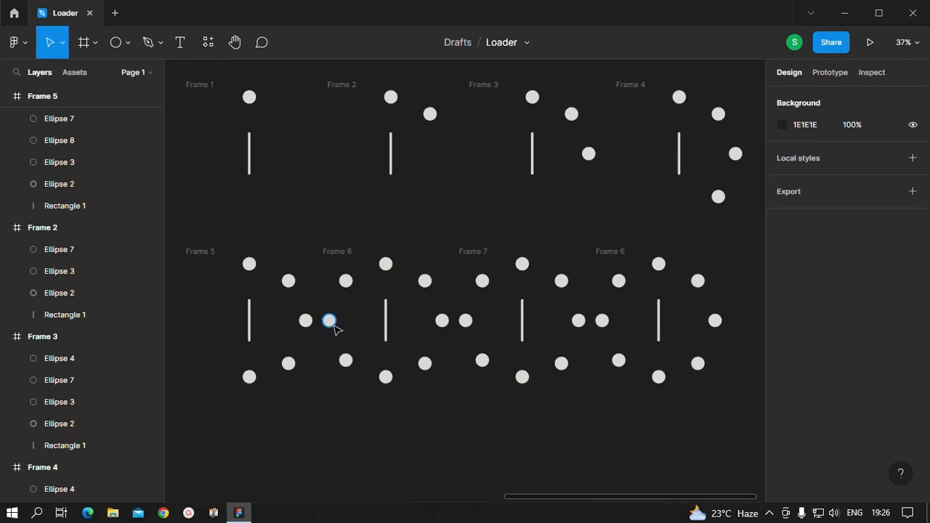
key("Delete")
left_click(346, 282)
key("Delete")
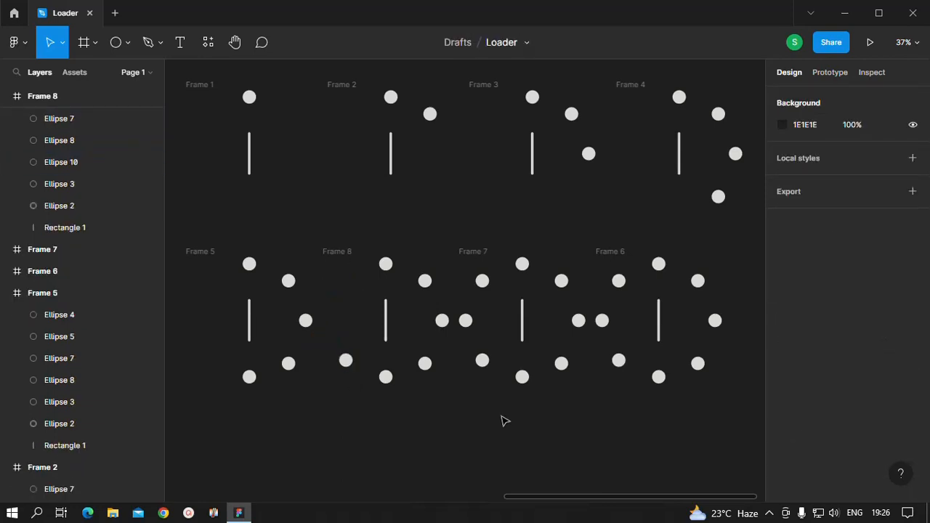
left_click(483, 281)
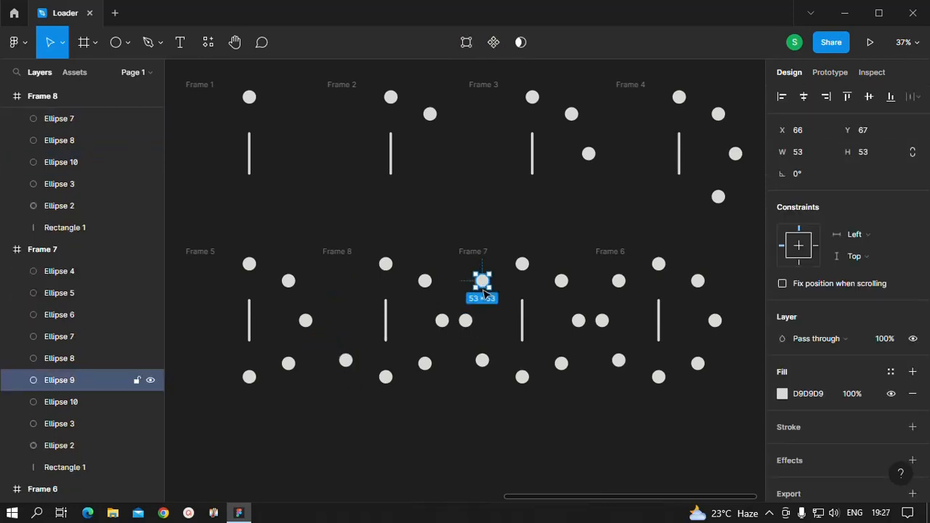
key("Delete")
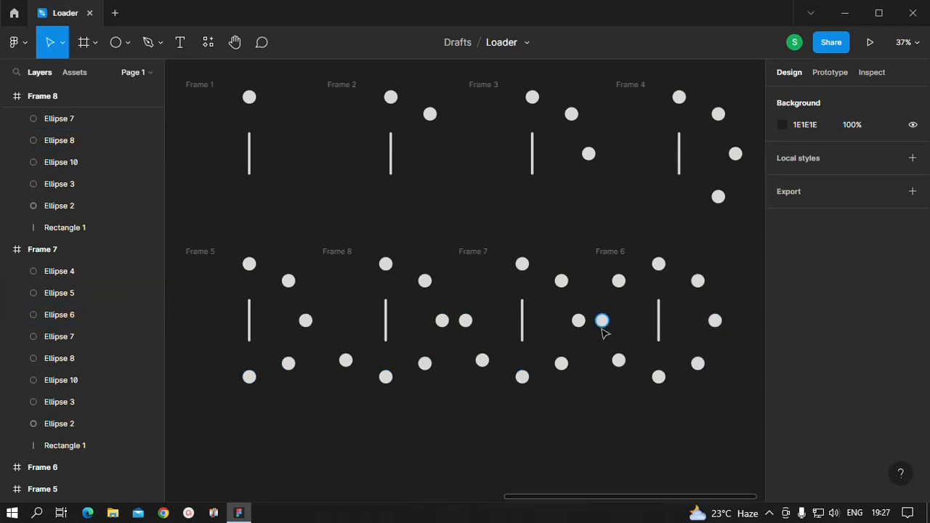
- Set the rotation of the bar in Frame 2 to -45° and of the bar in Frame 3 to -90°
left_click(392, 166)
left_click(803, 174)
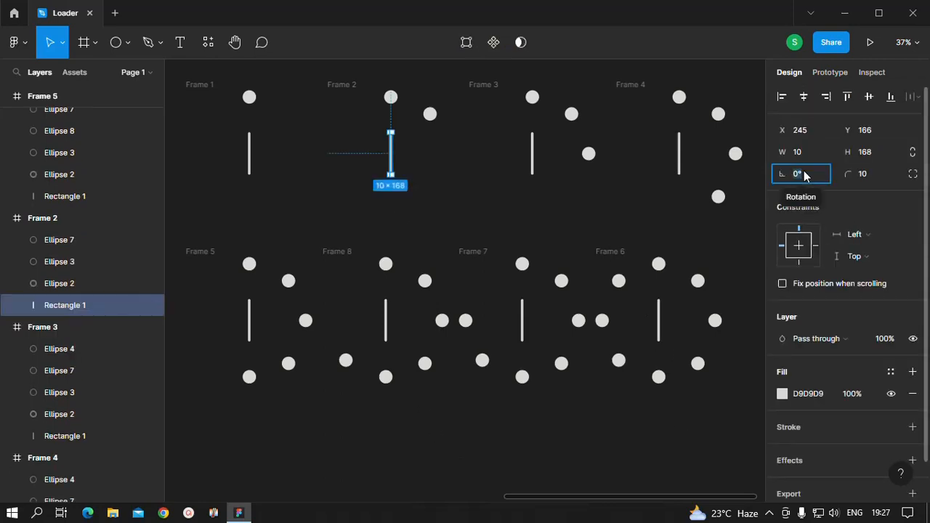
type("-45")
key("Return")
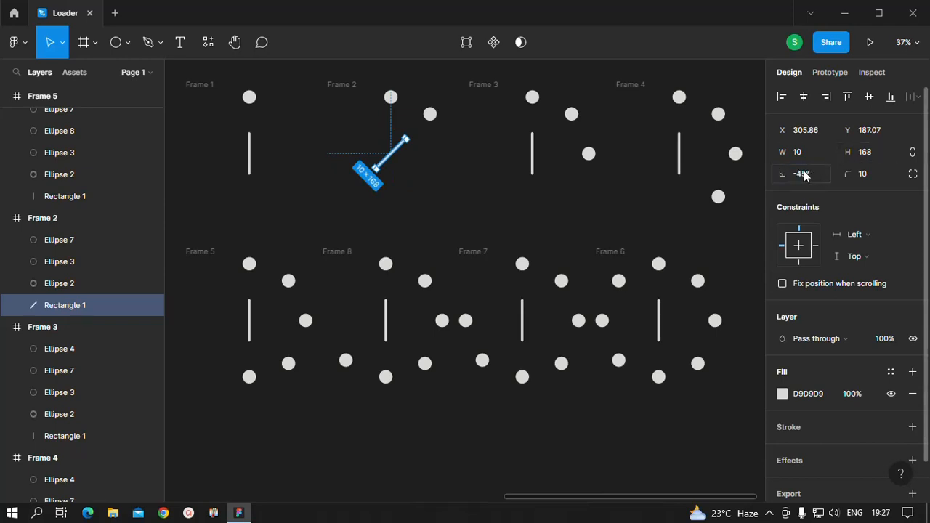
left_click(533, 155)
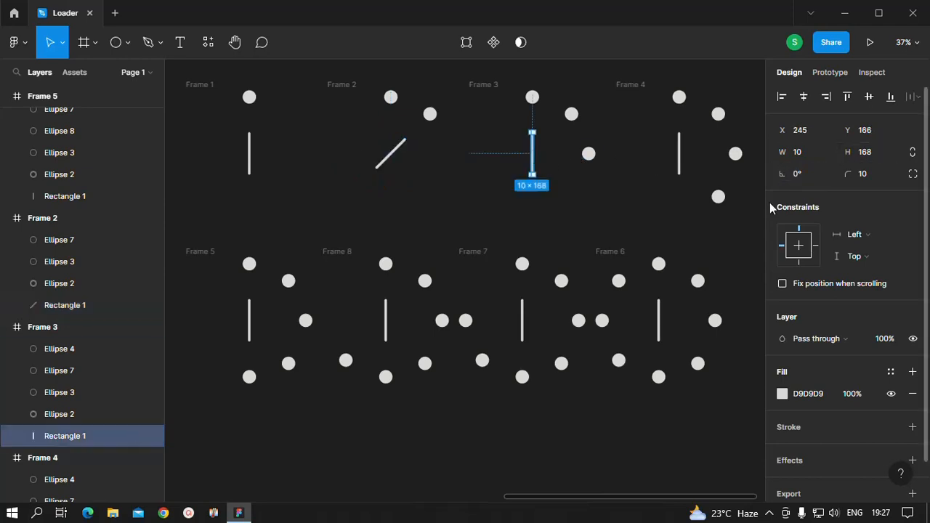
left_click(807, 173)
type("-90")
key("Return")
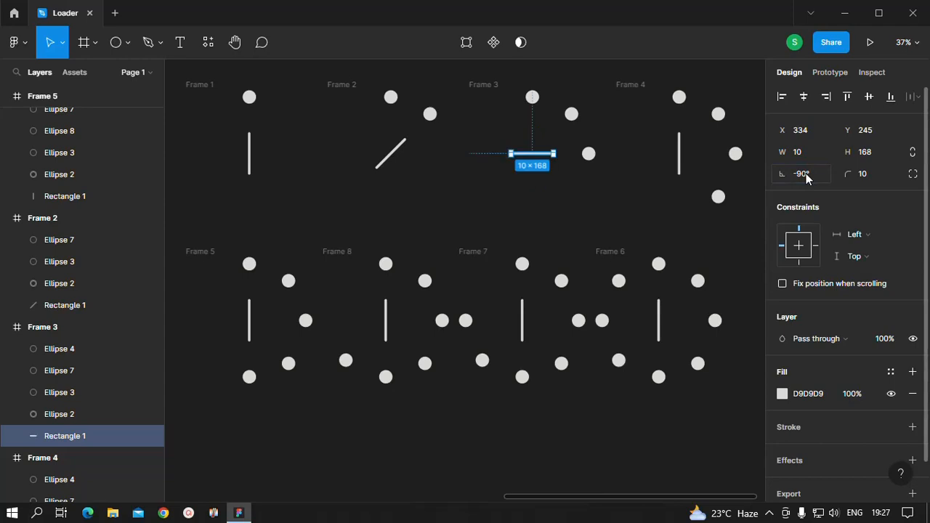
- Set the rotation of the bar in Frame 4 to -90-45 degrees, that is -135°
left_click(680, 154)
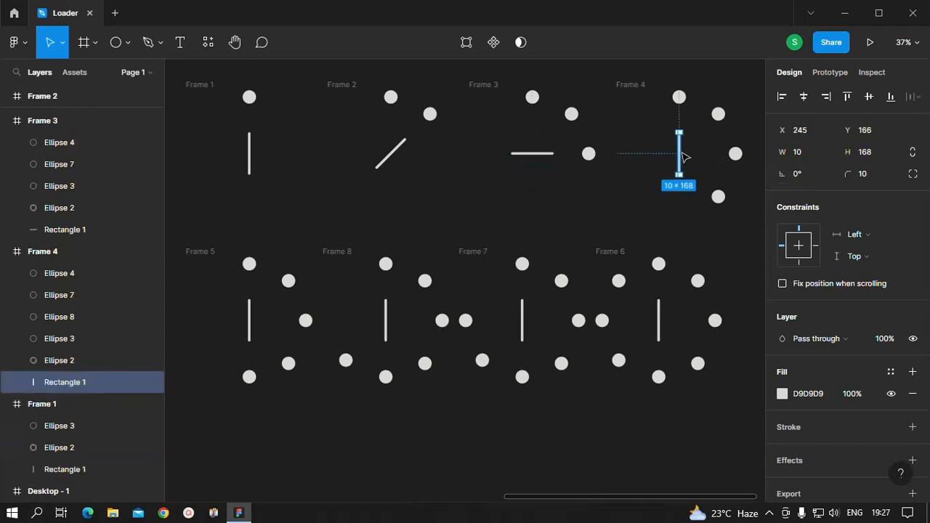
left_click(799, 176)
type("-90")
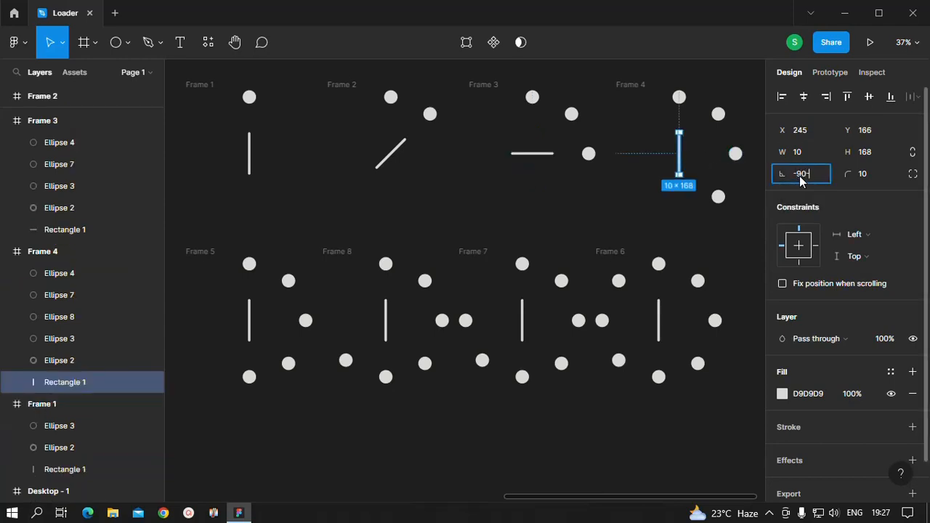
type("-45")
key("Return")
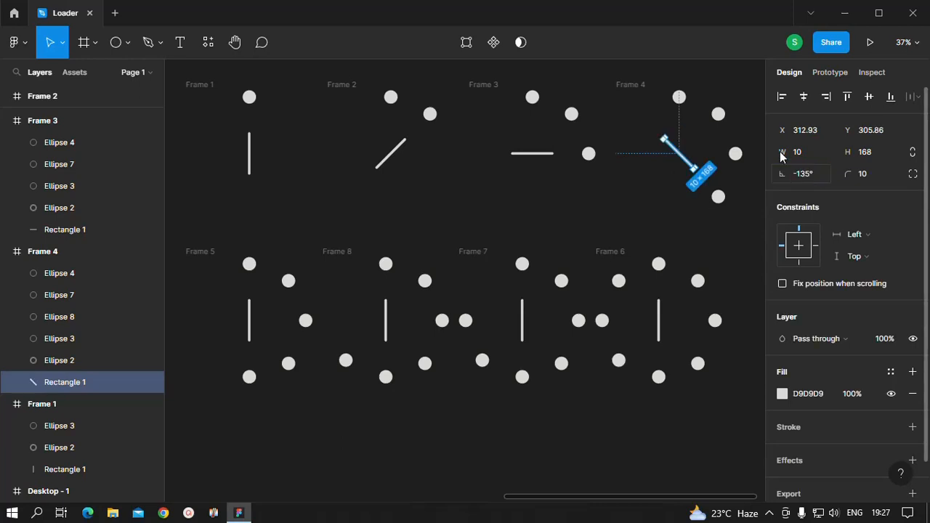
left_click(559, 220)
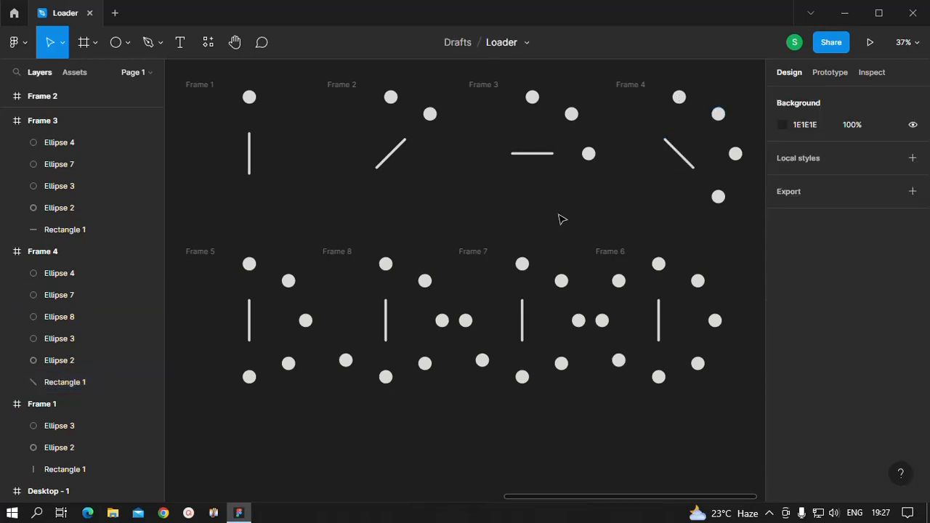
- Set the rotation of the bar in Frame 5 to 180° and of the bar in Frame 8 to -180-45 degrees
left_click(249, 325)
left_click(799, 173)
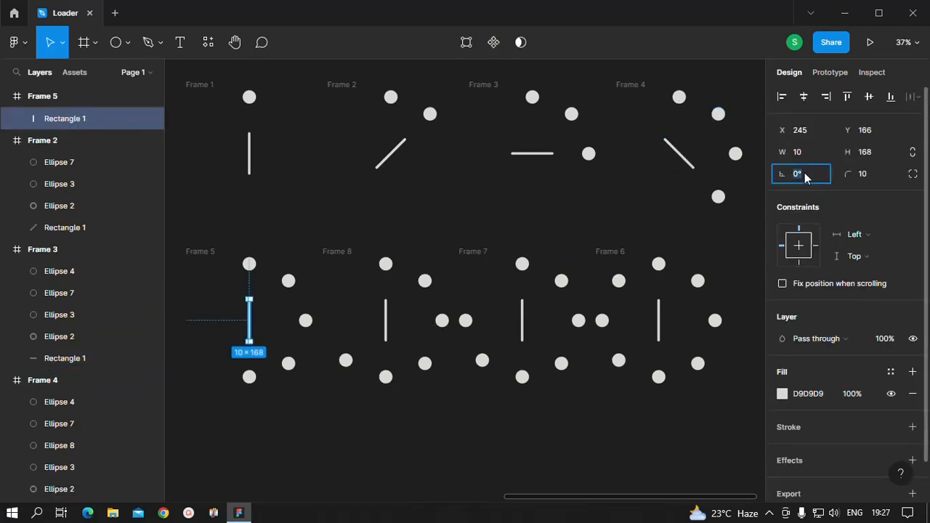
type("180")
key("Return")
left_click(387, 332)
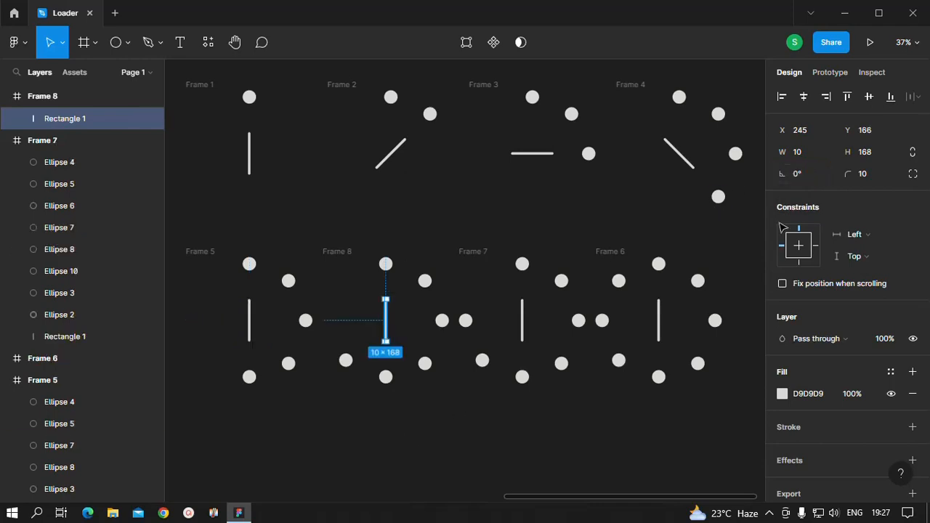
type("-")
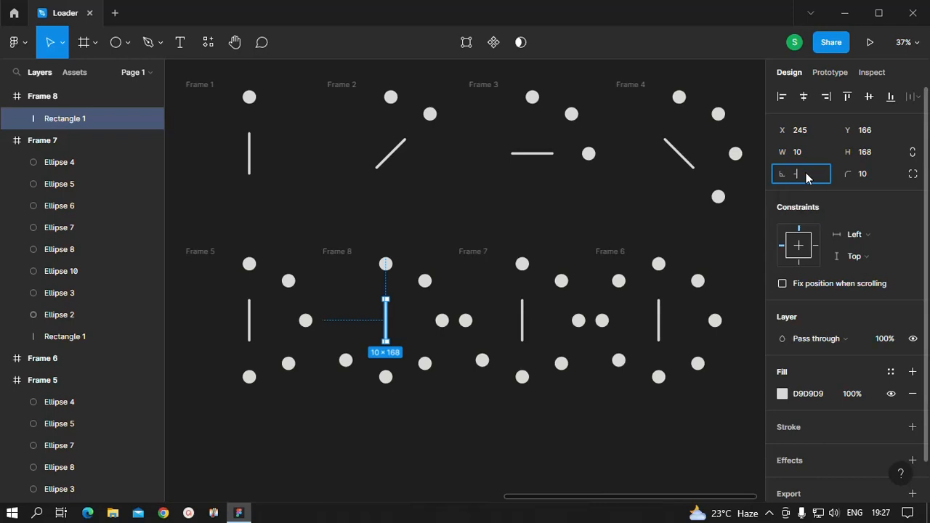
type("180-45")
key("Return")
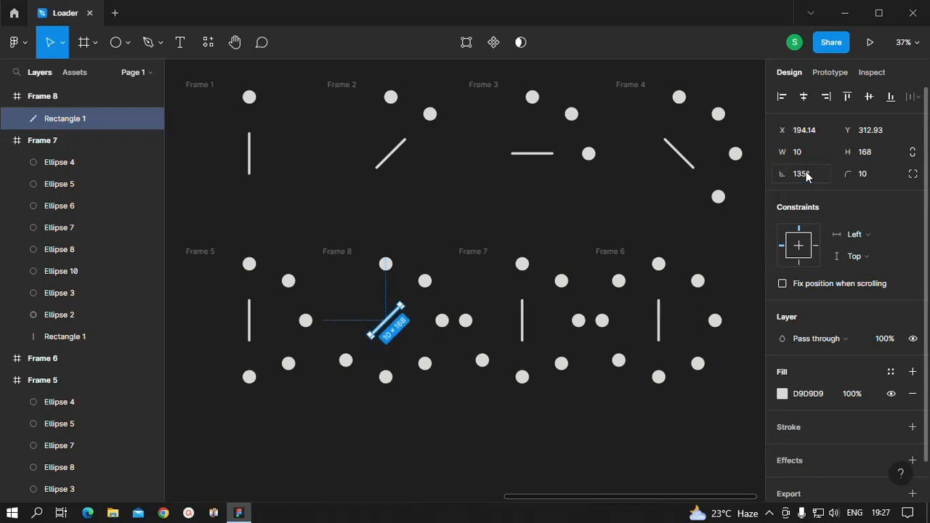
- Set the rotation of the bar in Frame 7 to -270°
left_click(524, 328)
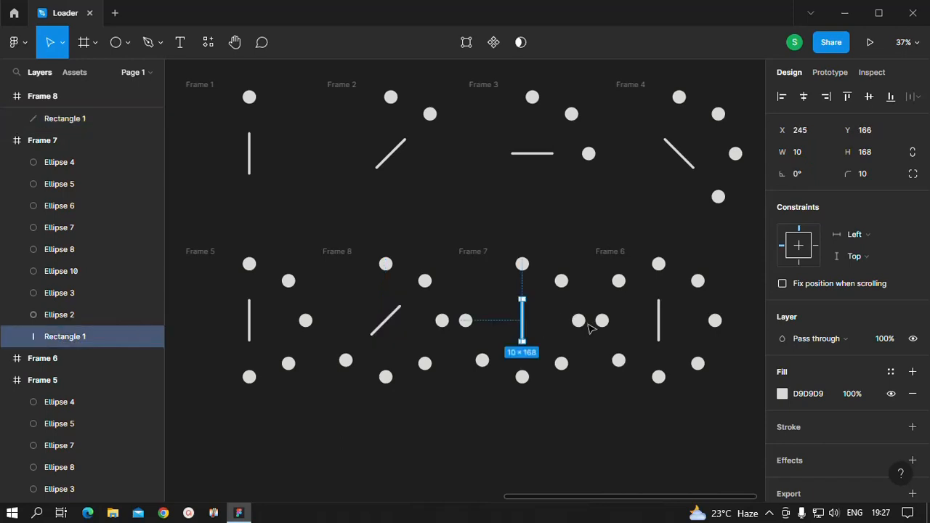
left_click(807, 178)
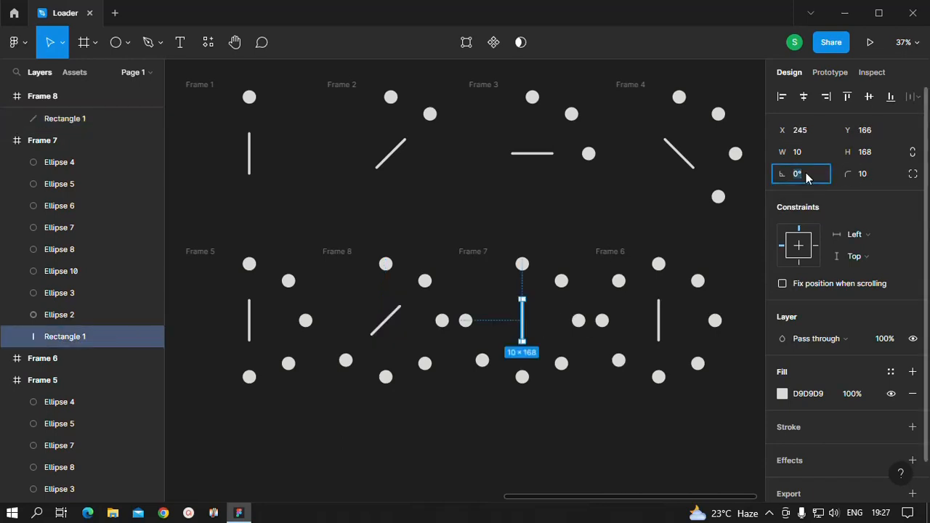
type("-270")
key("Return")
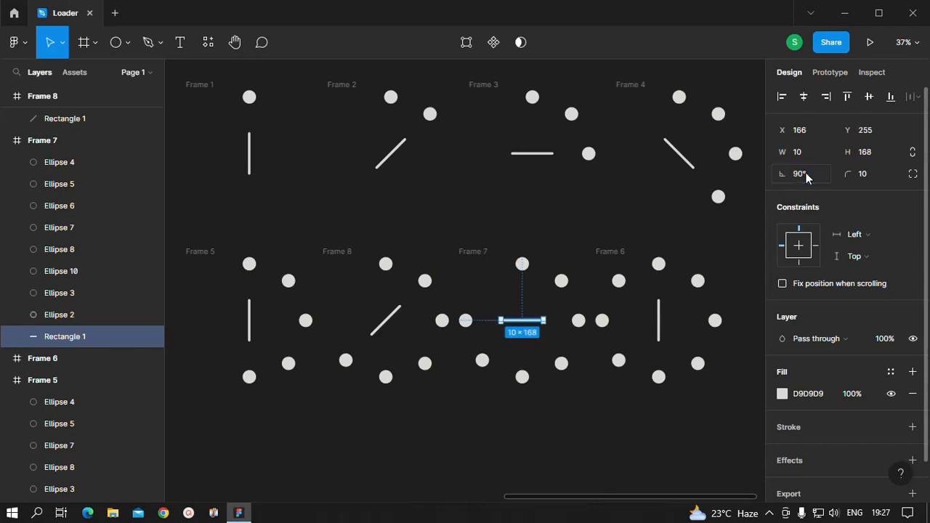
left_click(681, 422)
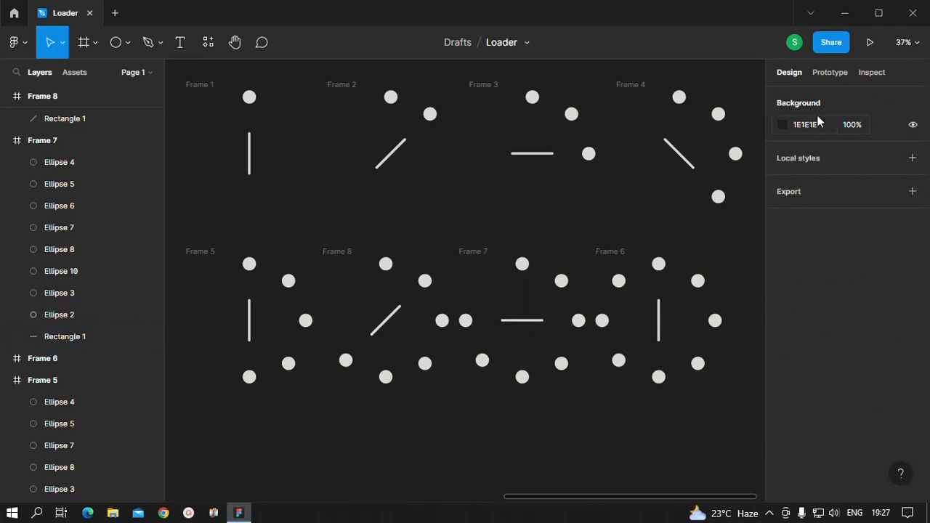
- Set the rotation of the bar in Frame 6 to -270-45 degrees
left_click(660, 323)
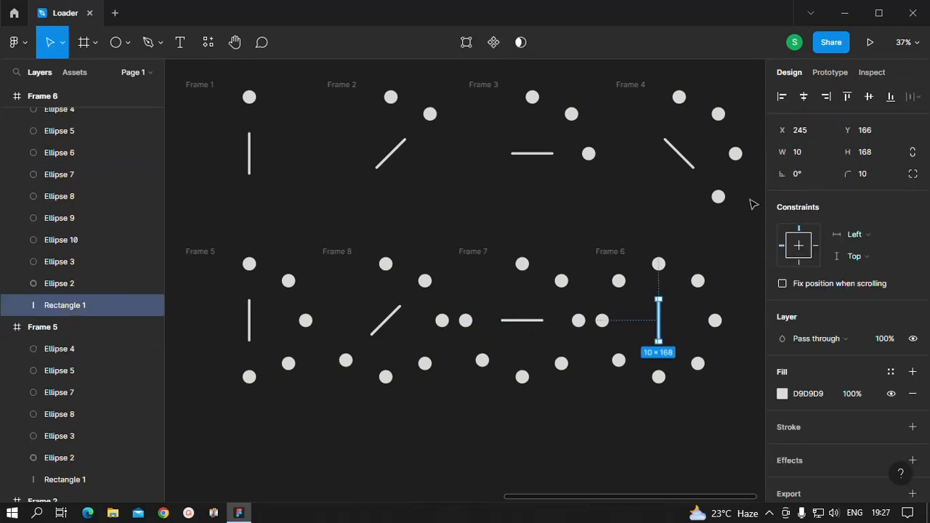
left_click(804, 174)
key("BackSpace")
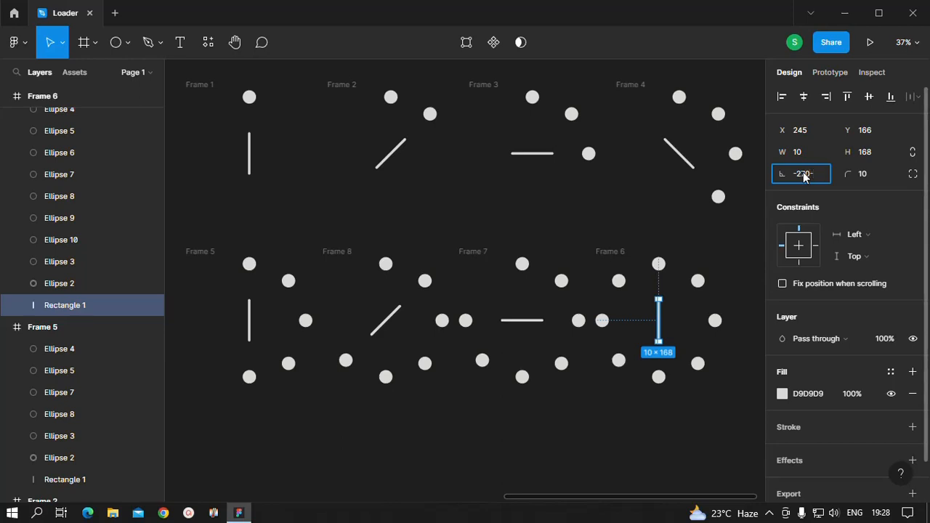
type("-270-45")
key("Return")
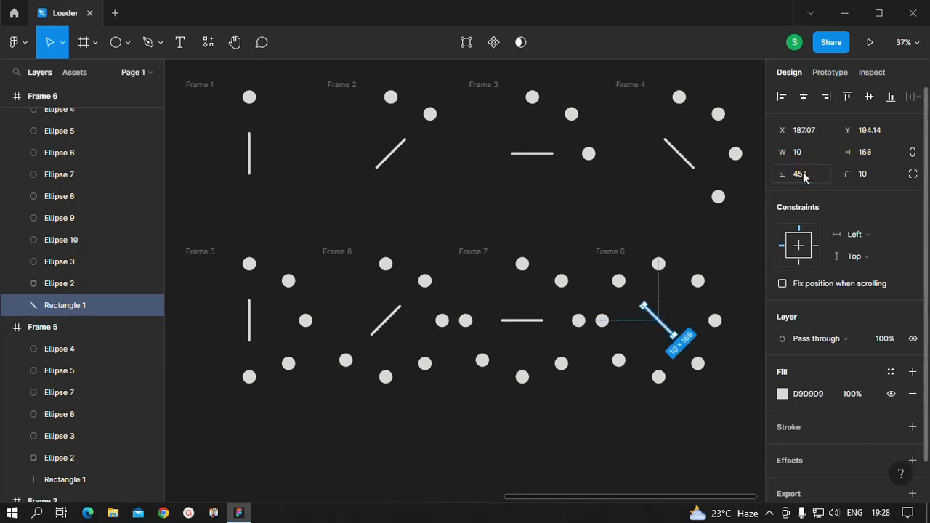
left_click(590, 445)
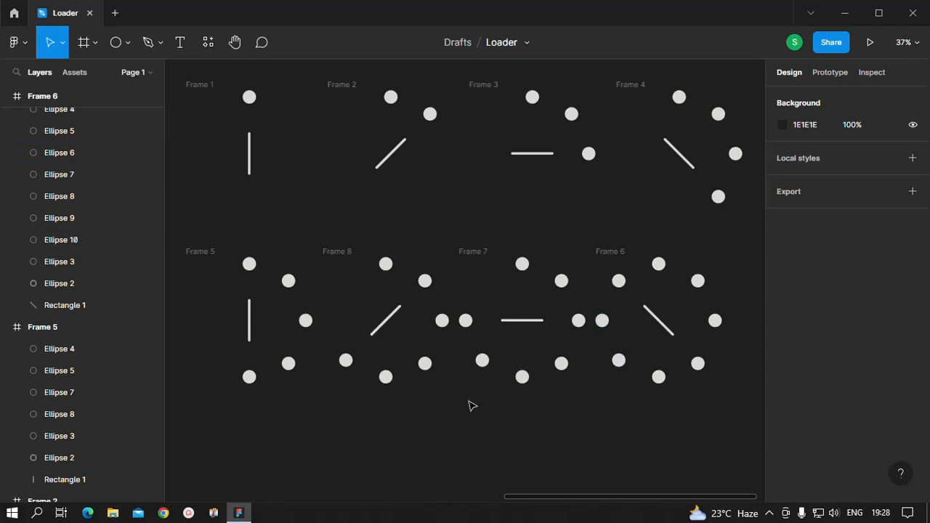
- Turn all eight loader frames into separate components and combine them as variants of one component
left_click_drag(745, 452, 182, 79)
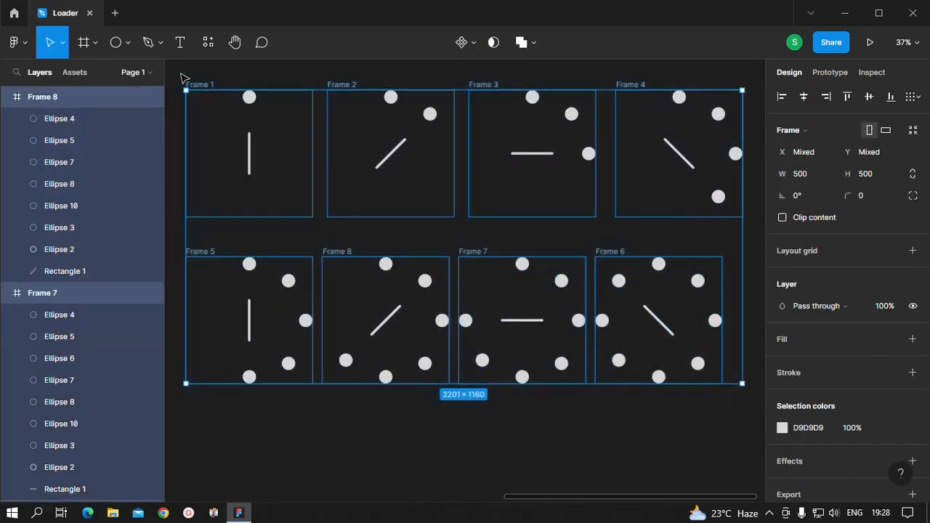
left_click(473, 45)
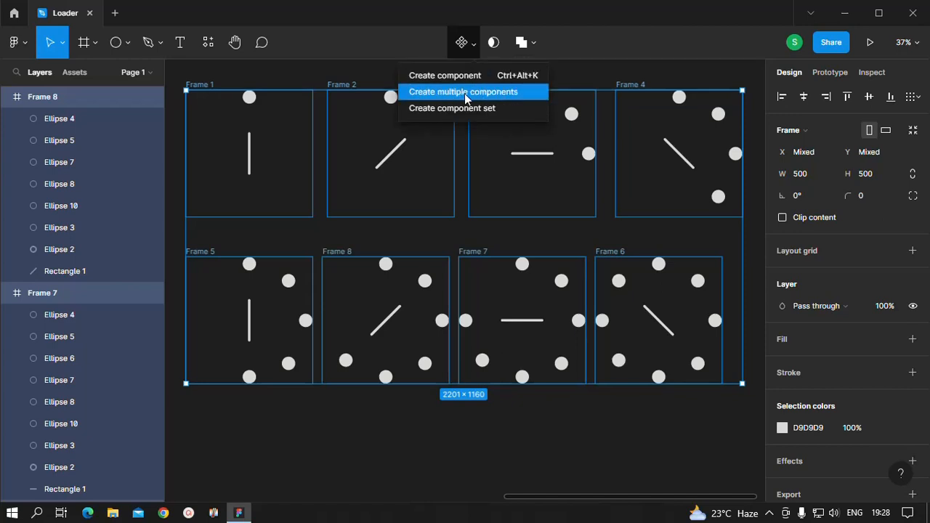
left_click(466, 95)
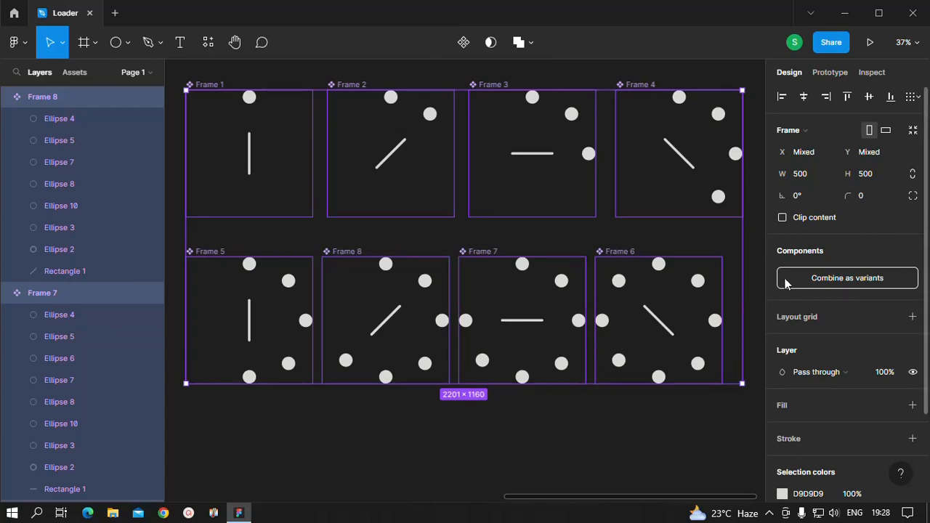
left_click(840, 281)
left_click(587, 444)
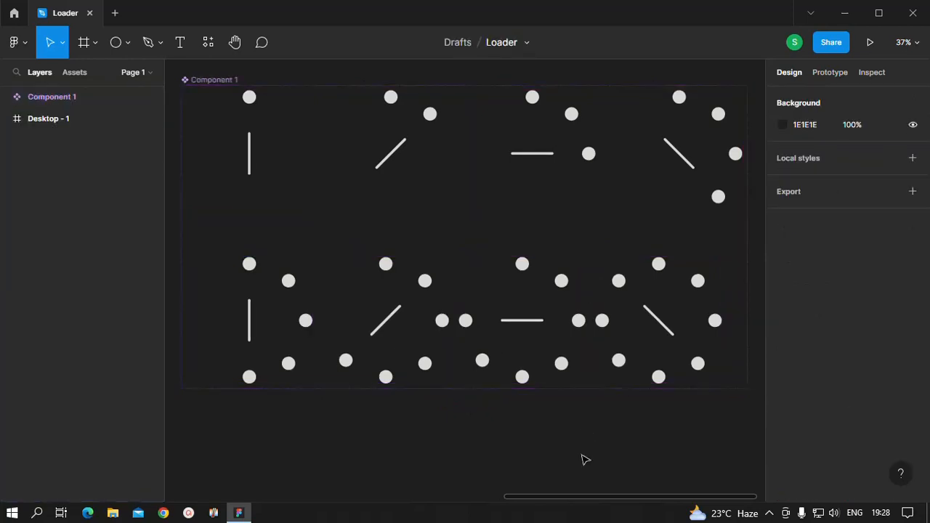
- Link the Frame 1 variant to Frame 2 with a Change to interaction triggered after a 100 ms delay
left_click(260, 180)
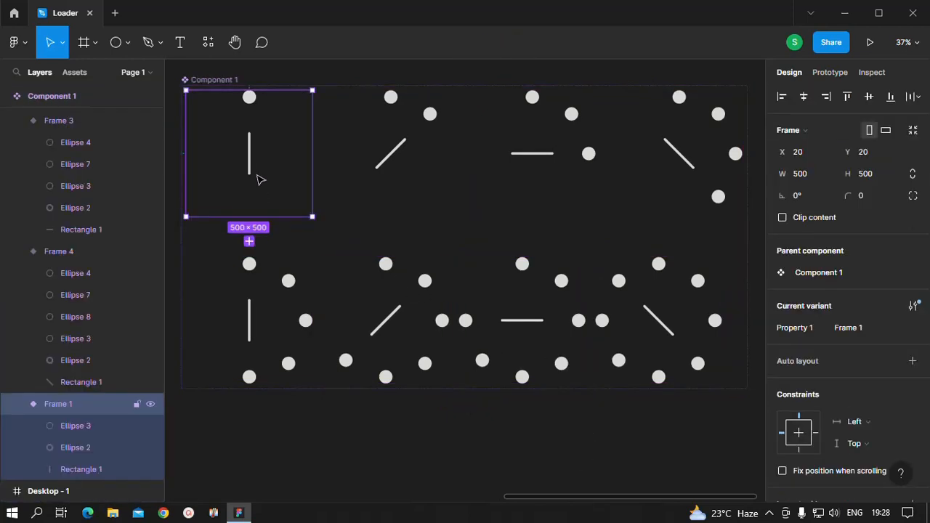
left_click(827, 72)
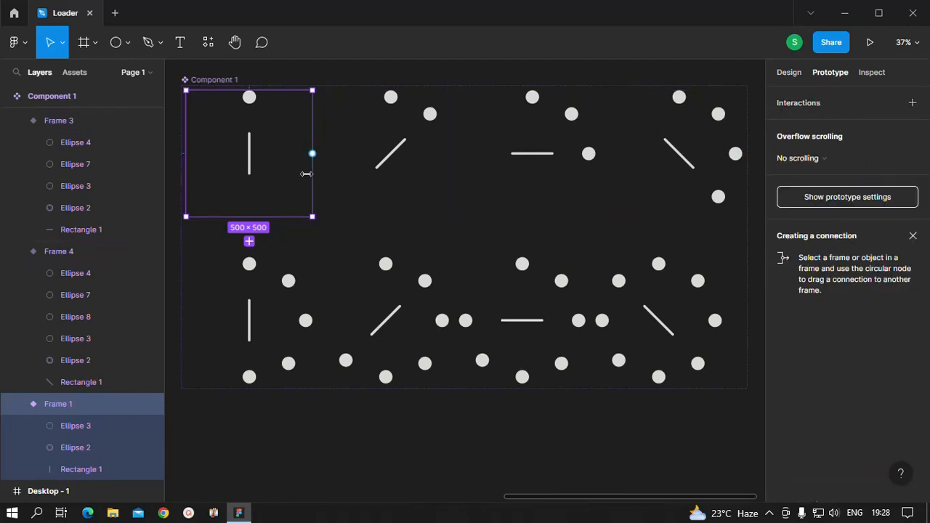
left_click_drag(313, 153, 360, 163)
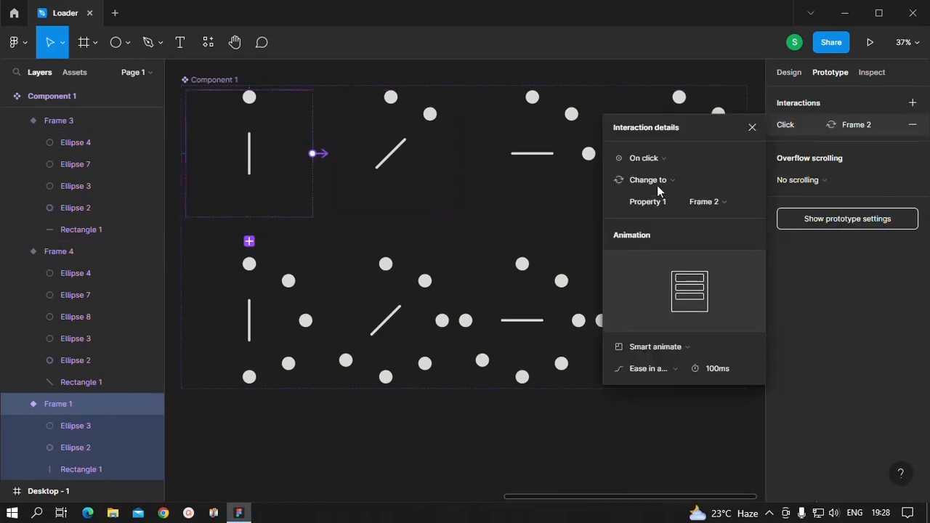
left_click(659, 158)
left_click(659, 327)
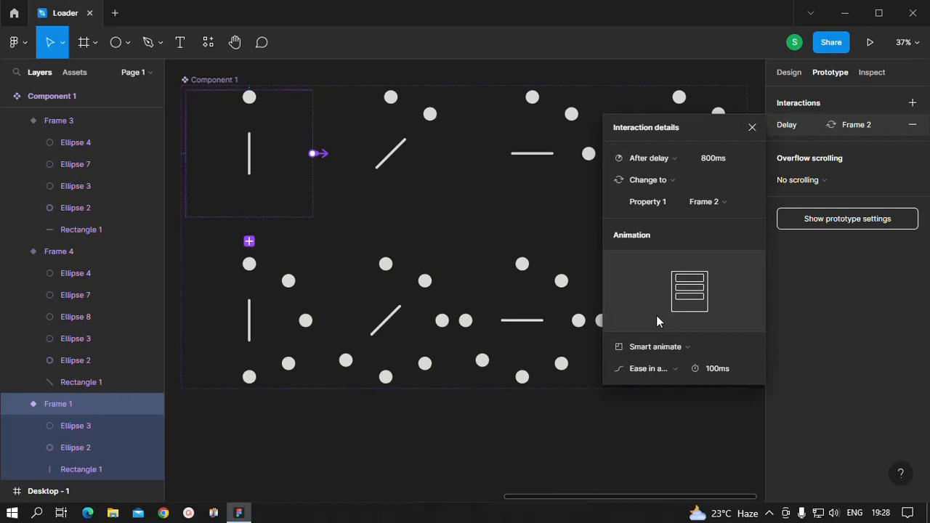
left_click(709, 162)
type("1")
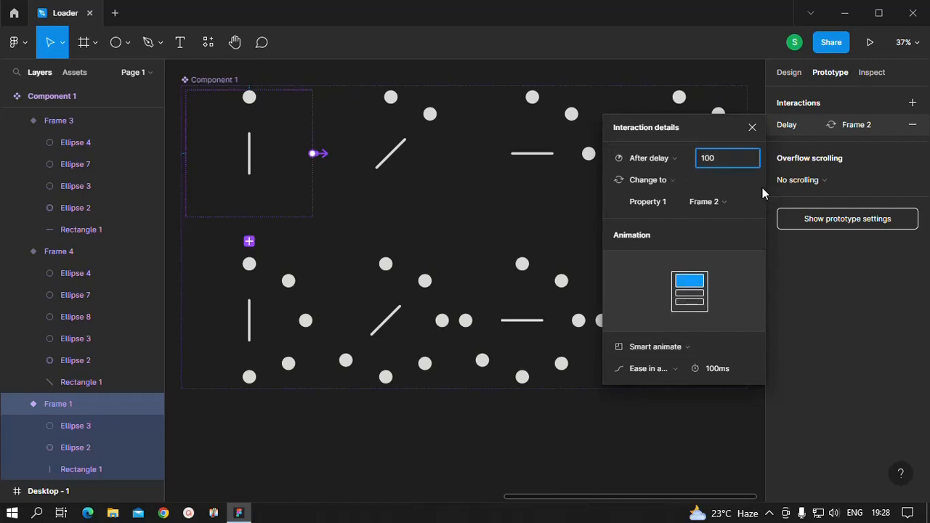
type("00")
key("Return")
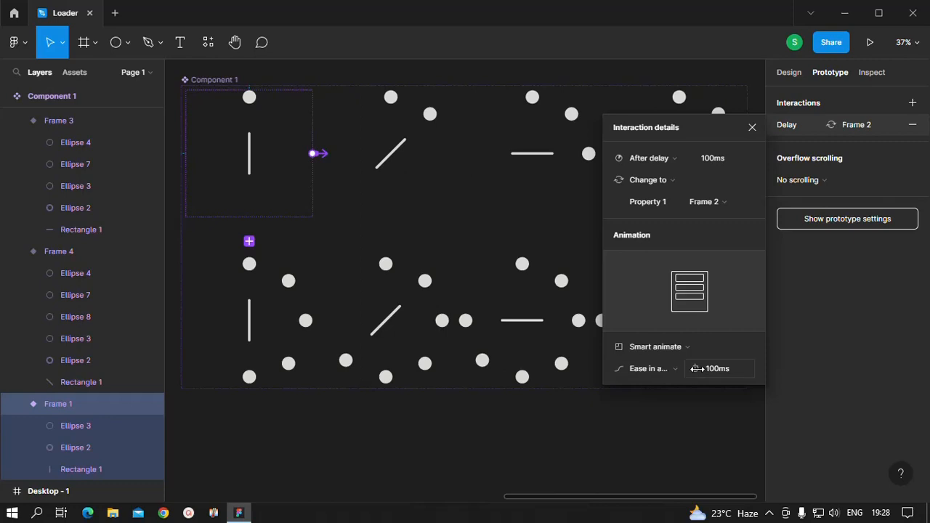
left_click(592, 461)
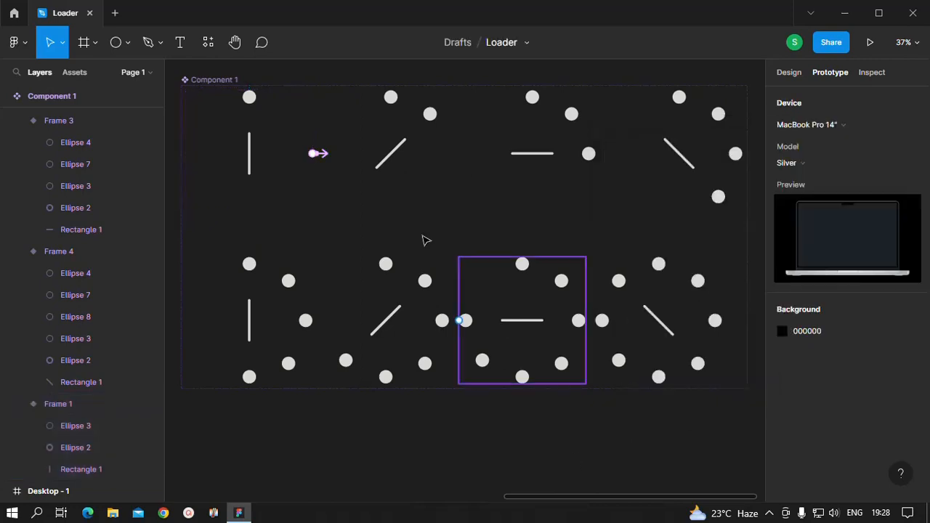
- Link the Frame 2 variant to Frame 3 with a Change to interaction triggered after a 100 ms delay
left_click(381, 175)
left_click_drag(454, 154, 561, 183)
left_click(637, 160)
left_click(650, 328)
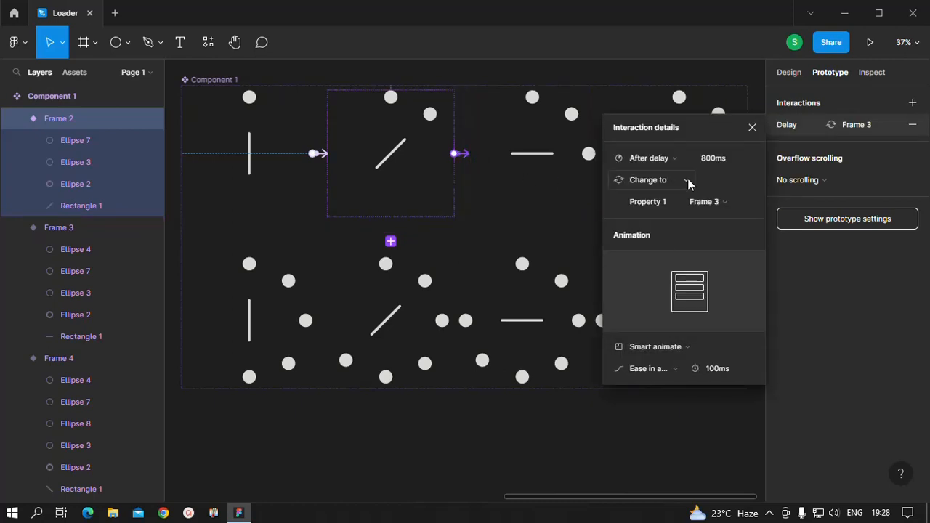
left_click(711, 159)
type("100")
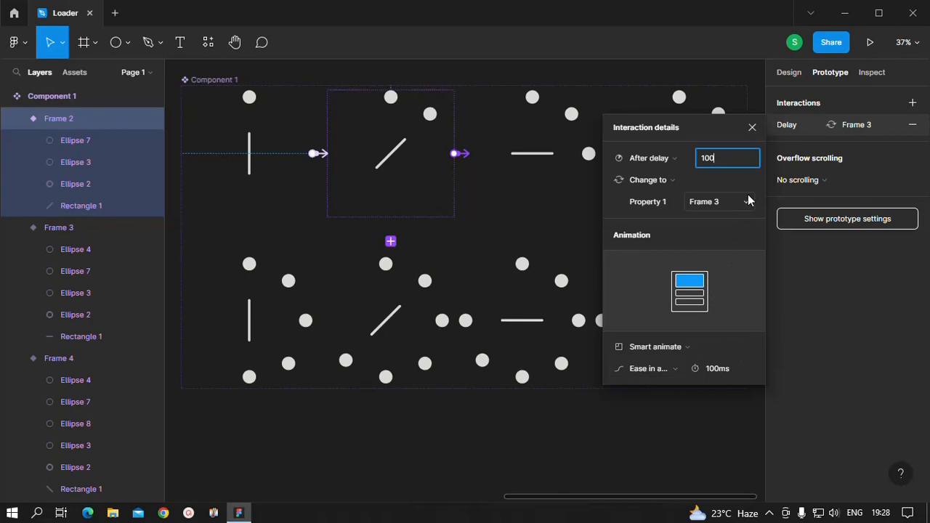
left_click(753, 127)
- Link the Frame 3 variant to Frame 4 with a Change to interaction triggered after a 100 ms delay
left_click(593, 179)
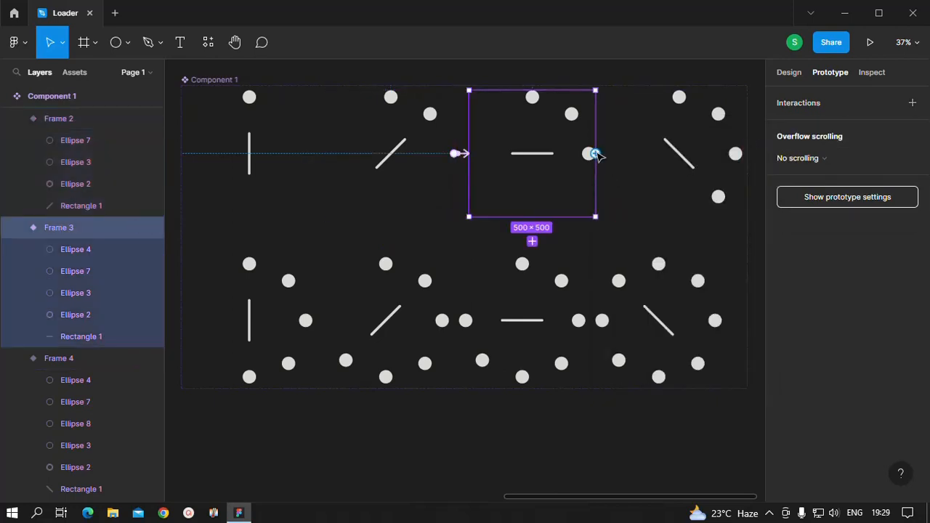
left_click_drag(591, 154, 654, 158)
left_click(679, 161)
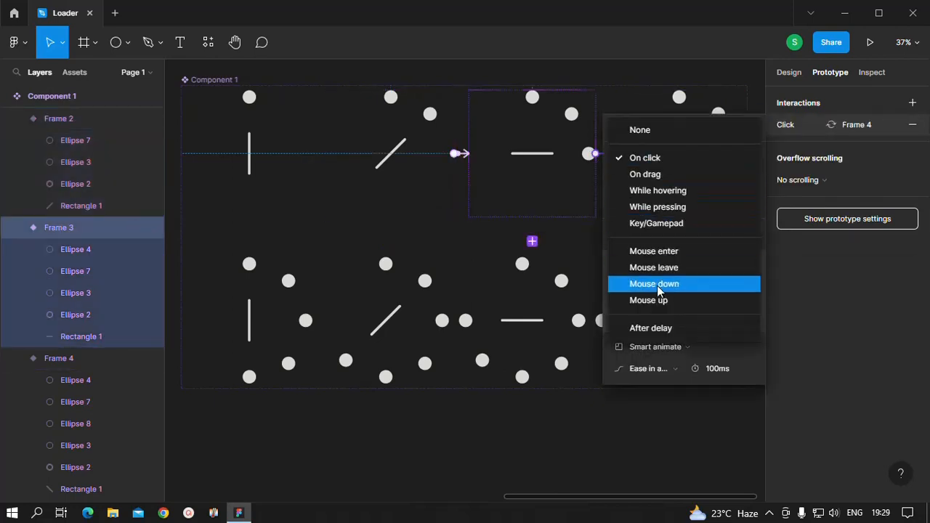
left_click(644, 329)
left_click(706, 159)
type("100")
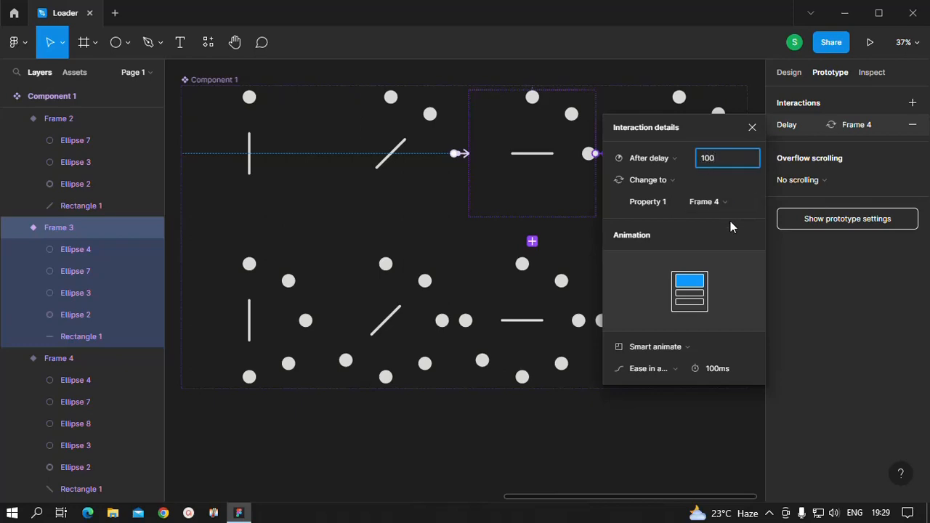
left_click(625, 479)
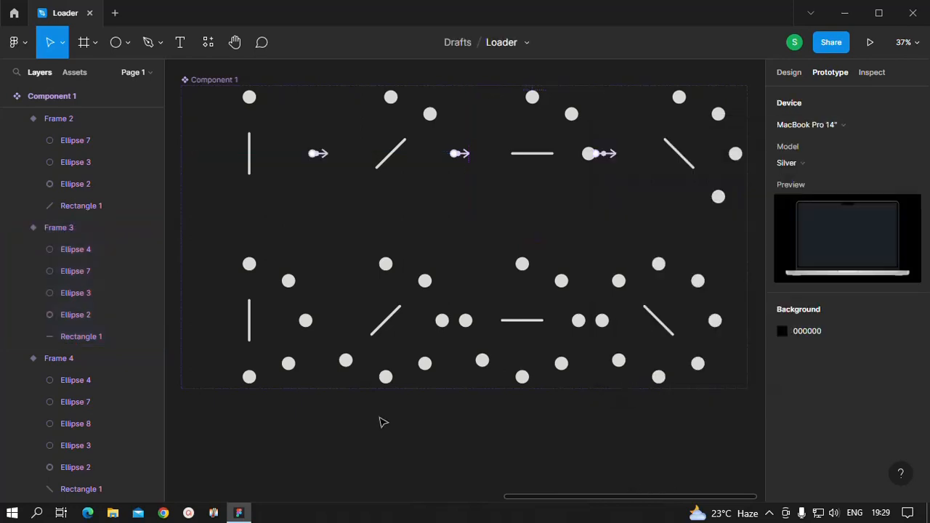
- Link the Frame 4 variant to Frame 5 in the lower row, changing after a 100 ms delay
left_click(625, 189)
left_click_drag(679, 216, 264, 266)
left_click(656, 158)
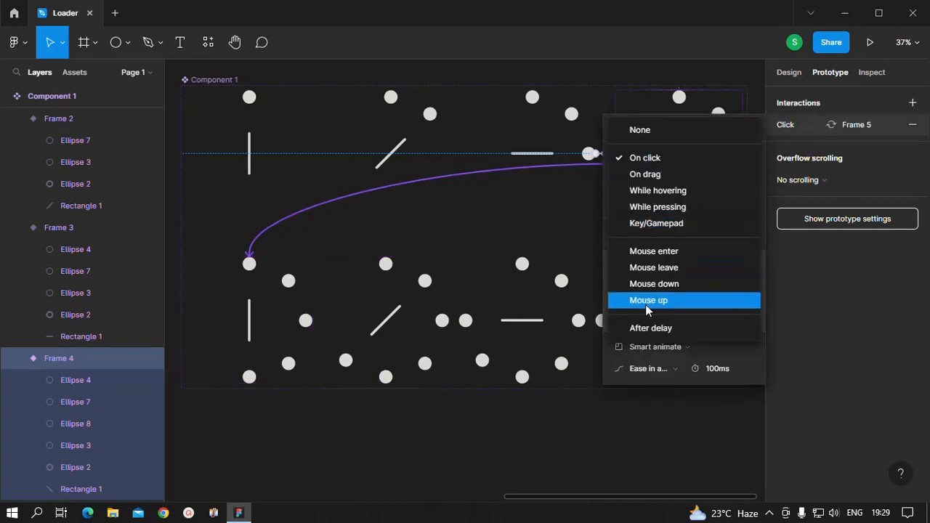
left_click(649, 328)
left_click(709, 158)
type("100")
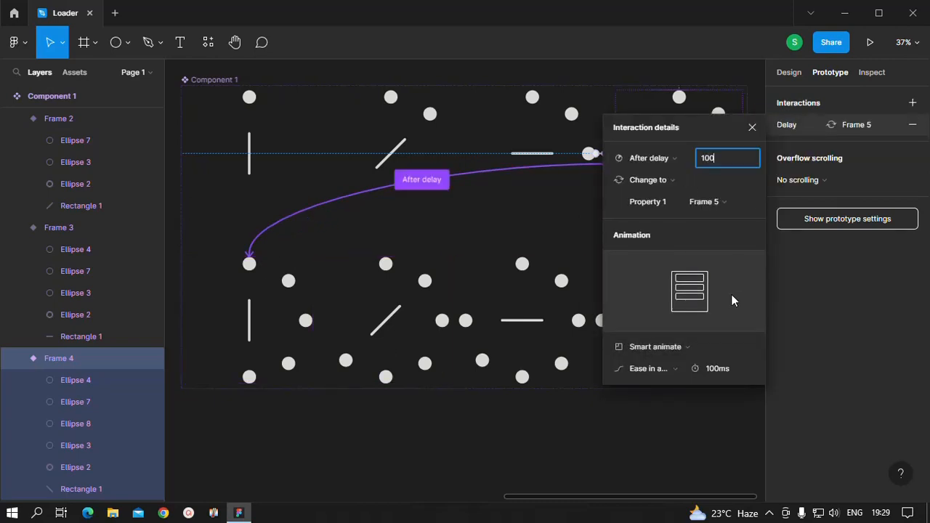
left_click(619, 451)
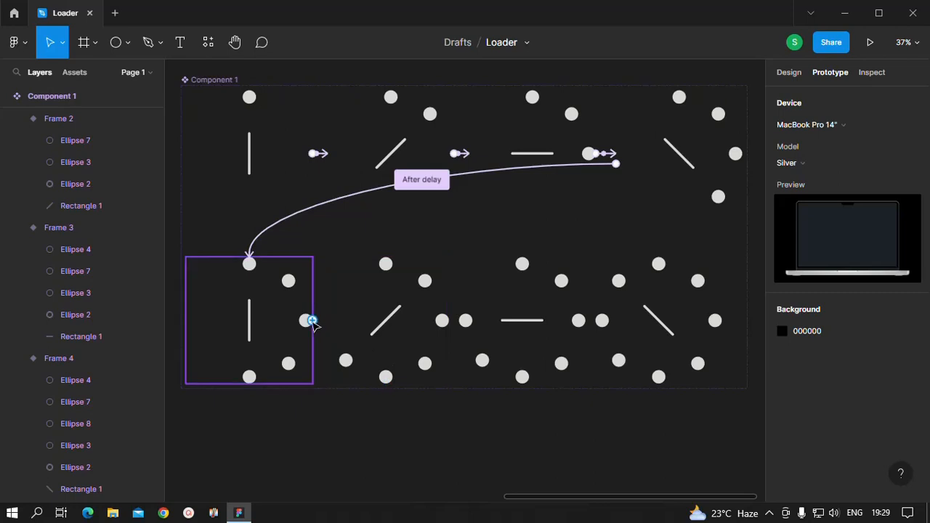
- Link the Frame 5 variant to Frame 8 with a Change to interaction triggered after a 100 ms delay
left_click_drag(312, 321, 333, 327)
left_click(658, 158)
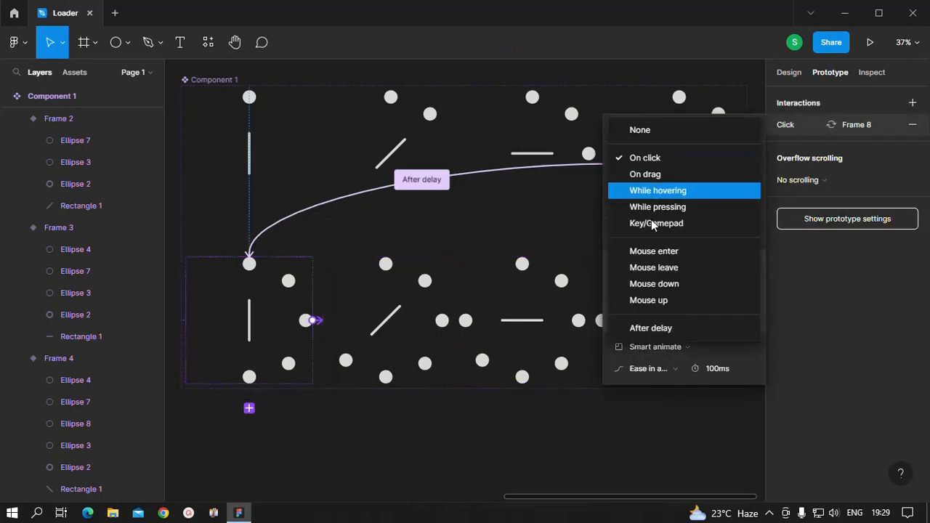
left_click(639, 329)
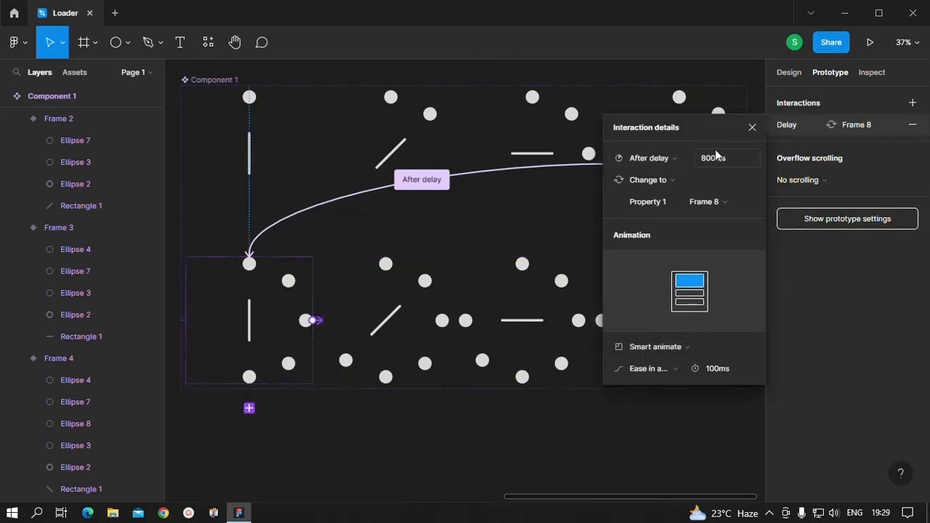
left_click(716, 157)
type("100")
left_click(516, 488)
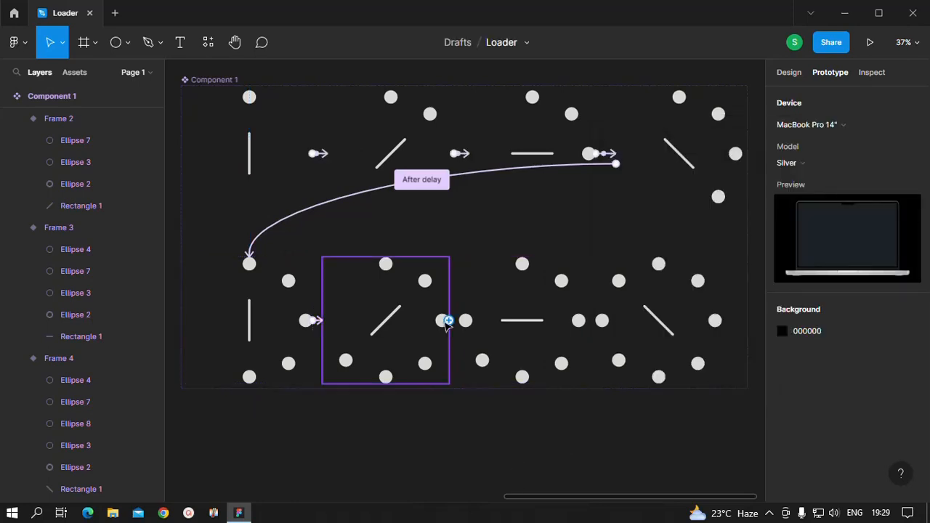
- Link the Frame 8 variant to Frame 7 with a Change to interaction triggered after a 100 ms delay
left_click(439, 316)
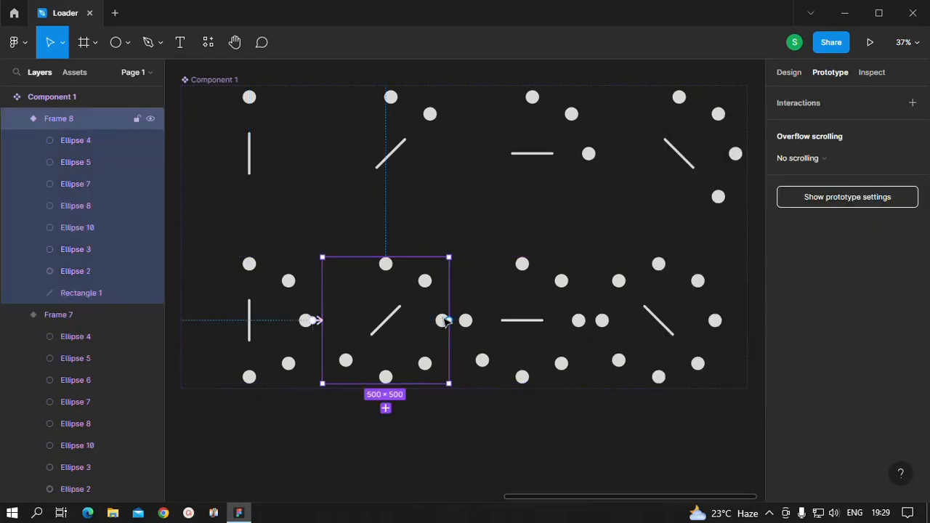
left_click(480, 251)
left_click(428, 270)
left_click_drag(449, 321, 470, 331)
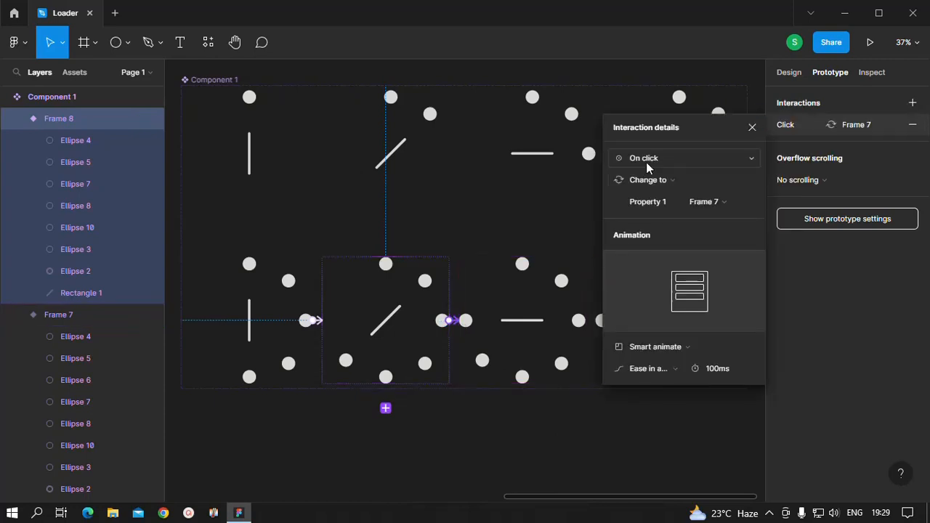
left_click(646, 158)
left_click(656, 321)
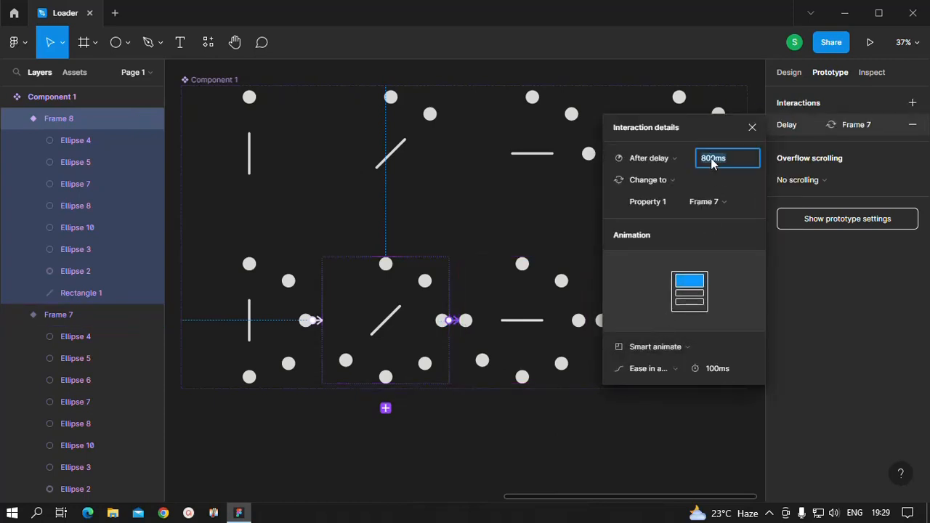
type("100")
left_click(615, 482)
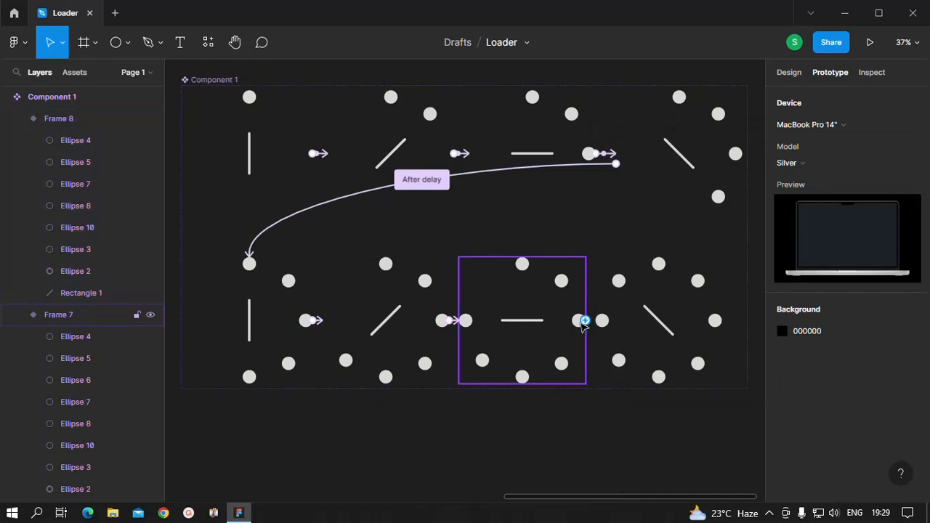
- Link the Frame 7 variant to Frame 6 with a Change to interaction triggered after a 100 ms delay
left_click_drag(584, 322, 607, 322)
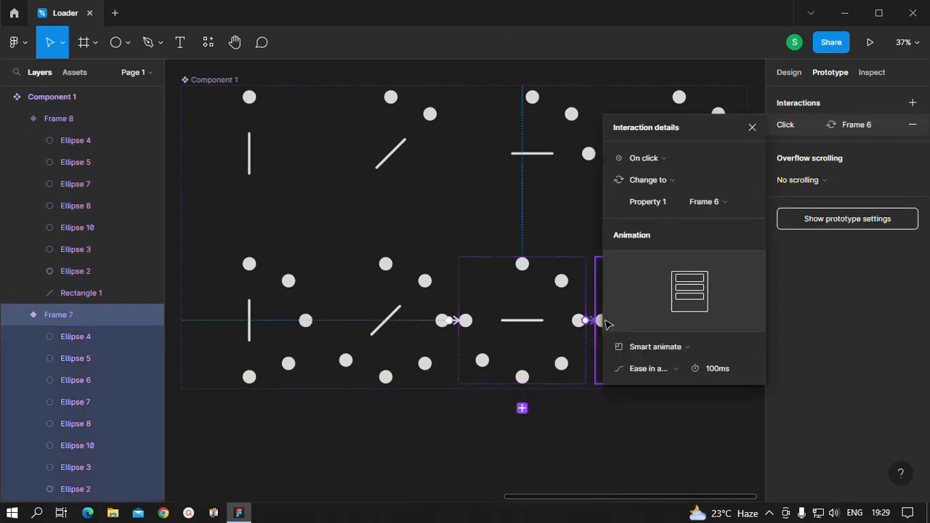
left_click(668, 159)
left_click(651, 328)
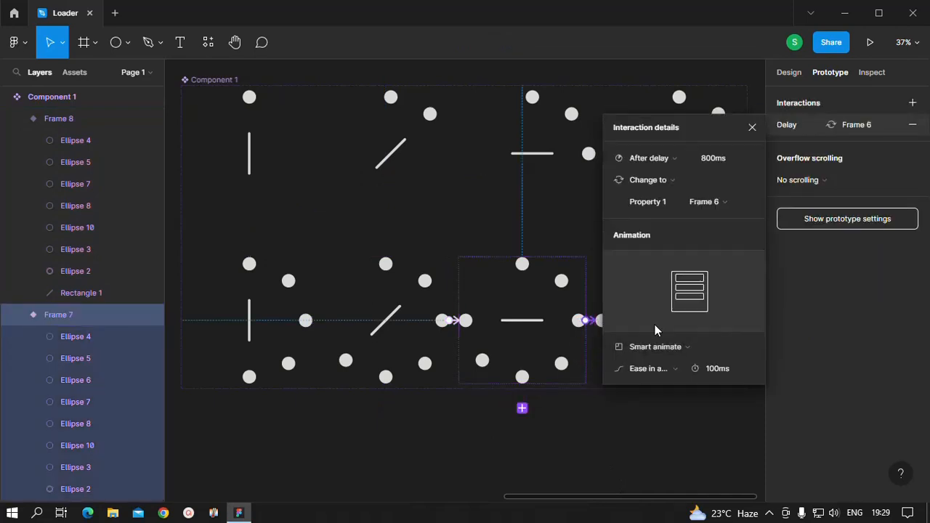
left_click(716, 160)
type("100")
left_click(670, 449)
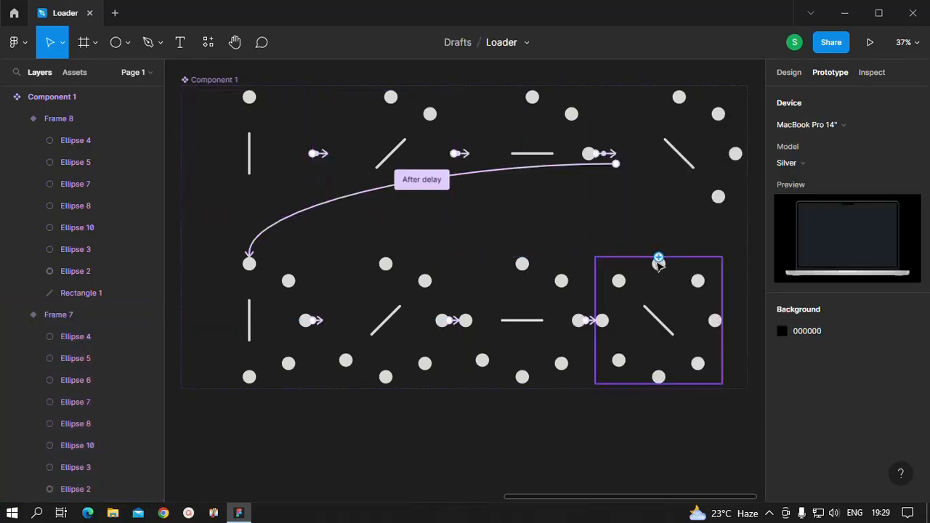
- Close the loop by linking the Frame 6 variant back to Frame 1 after a 100 ms delay
left_click_drag(659, 259, 260, 185)
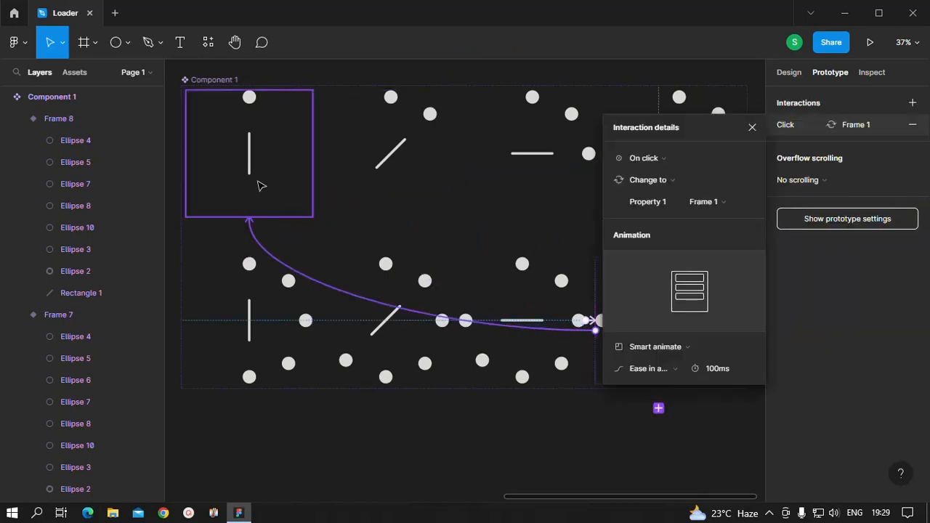
left_click(645, 157)
left_click(644, 326)
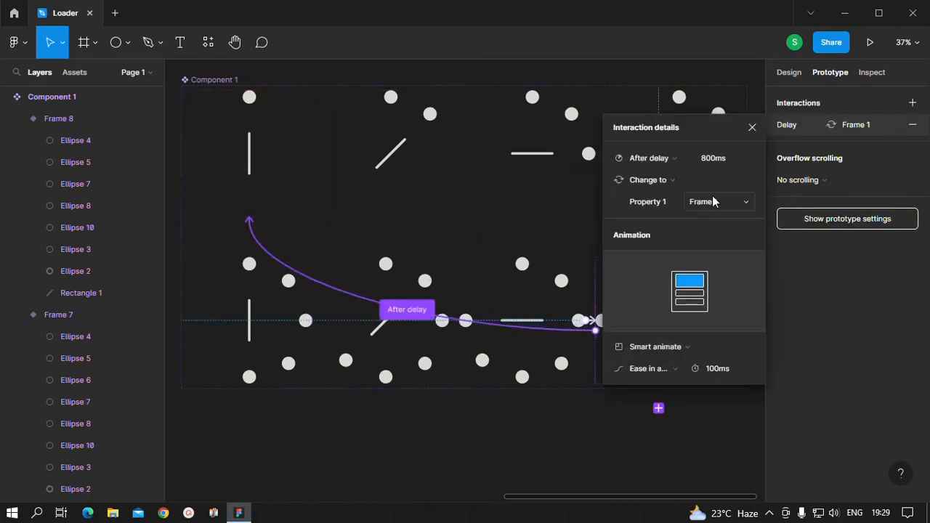
left_click(710, 158)
type("100")
left_click(717, 440)
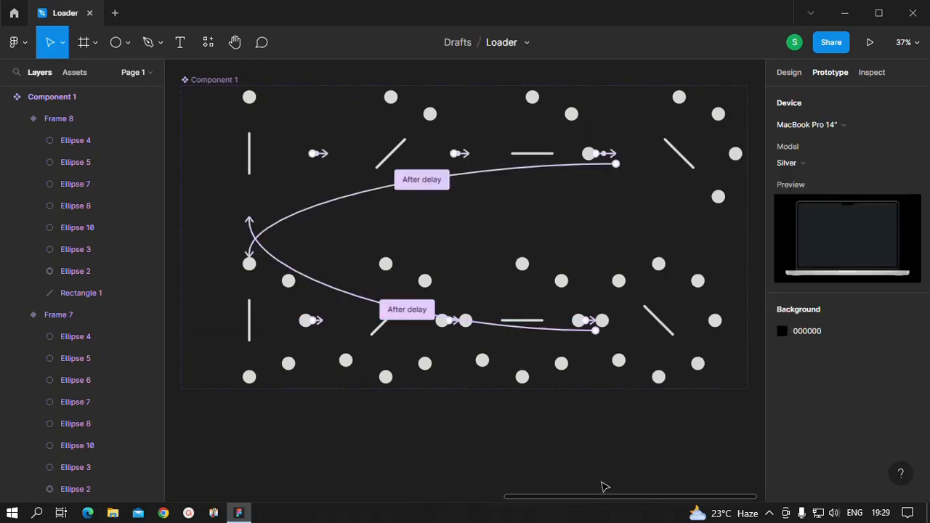
- Add a MacBook Pro 14" preset frame on the empty canvas beside the loader component
left_click_drag(589, 500, 833, 467)
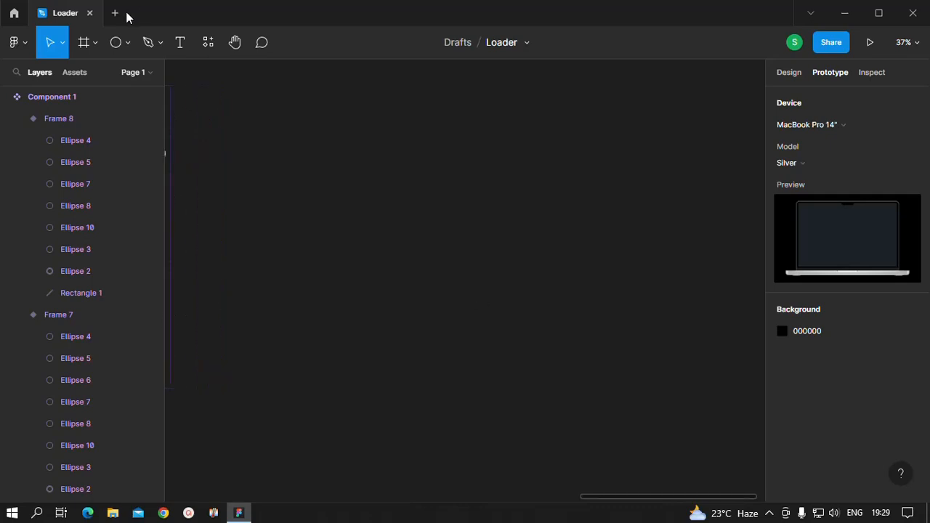
left_click(95, 42)
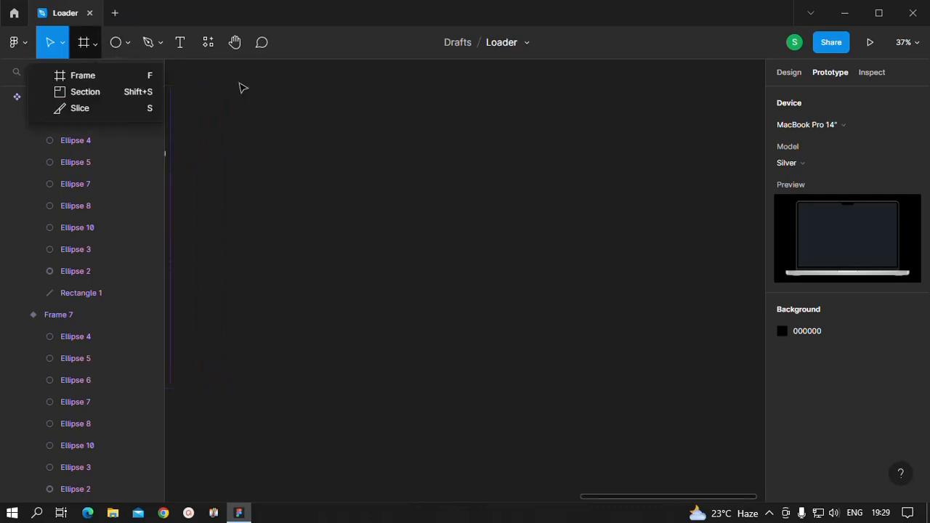
left_click(77, 76)
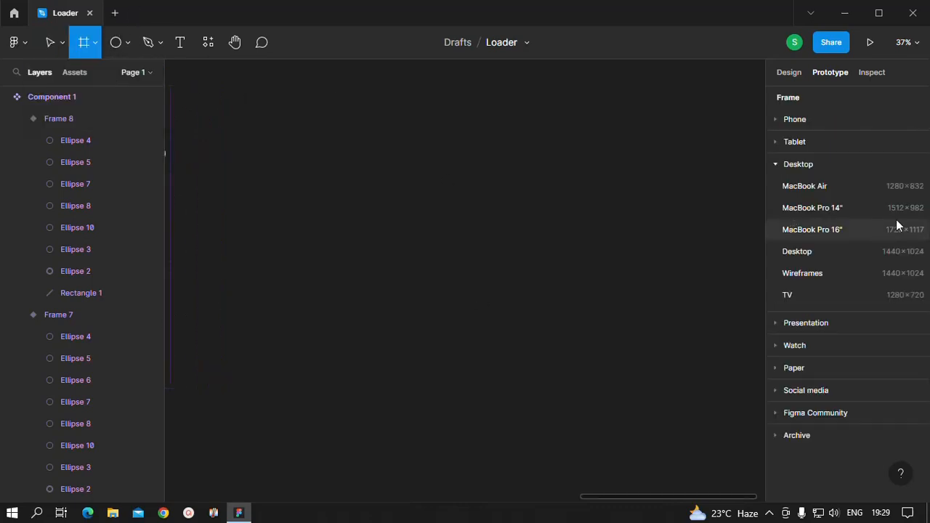
left_click(821, 212)
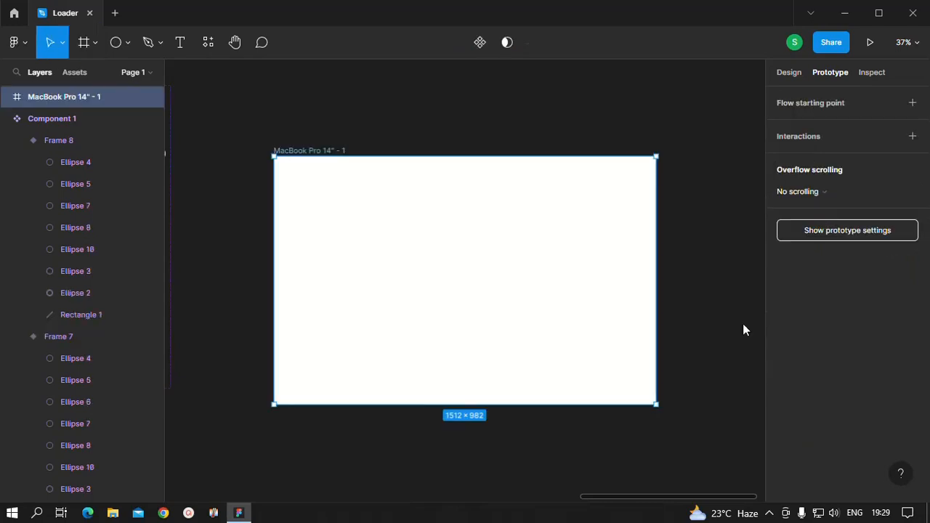
left_click(653, 439)
- Change the MacBook Pro 14" frame's fill from solid to a linear gradient
left_click(449, 289)
left_click(789, 72)
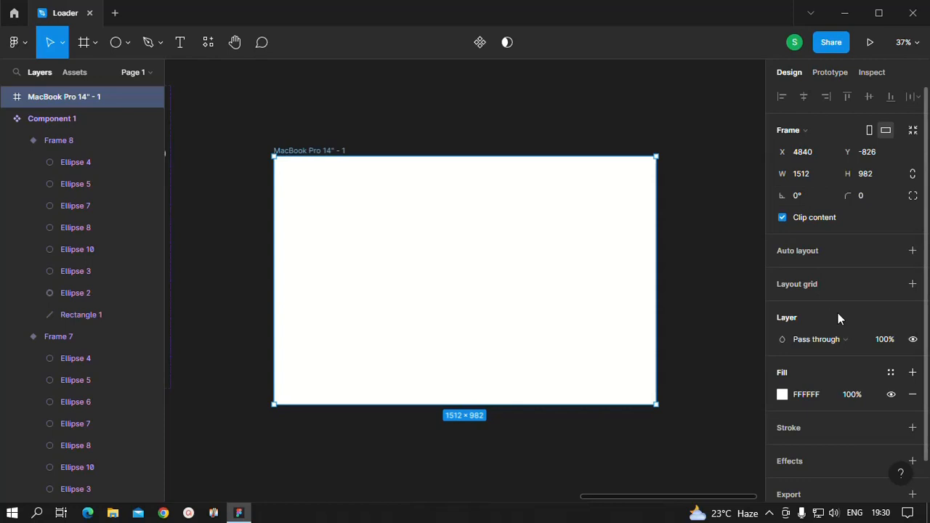
scroll(838, 313, "down", 2)
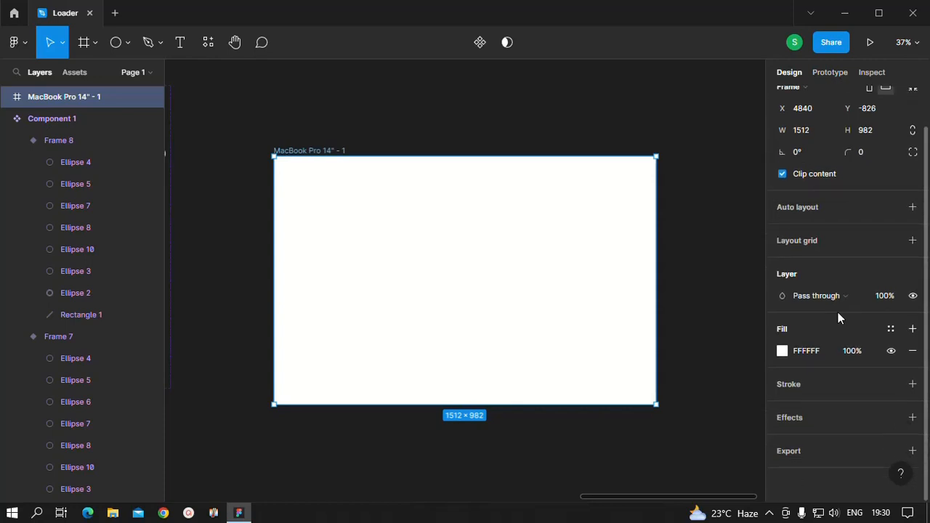
left_click(781, 352)
left_click(629, 147)
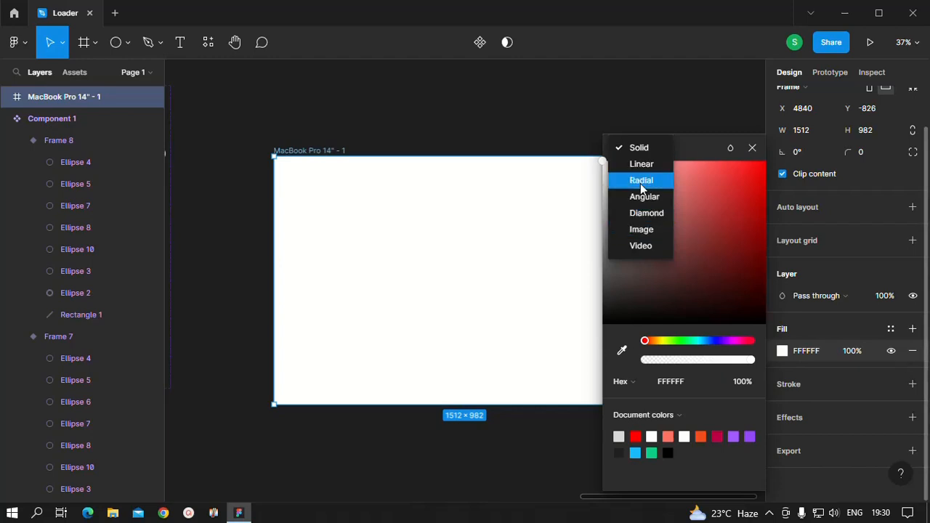
left_click(641, 165)
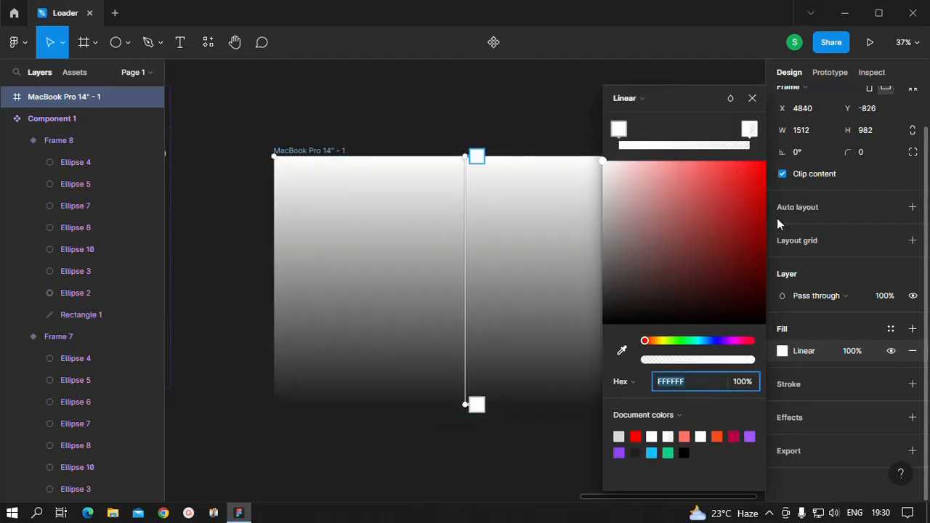
- Colour the frame's gradient from orange F24D1D at the top to crimson BE0046 at the bottom, using the document colors
left_click(750, 129)
left_click(733, 436)
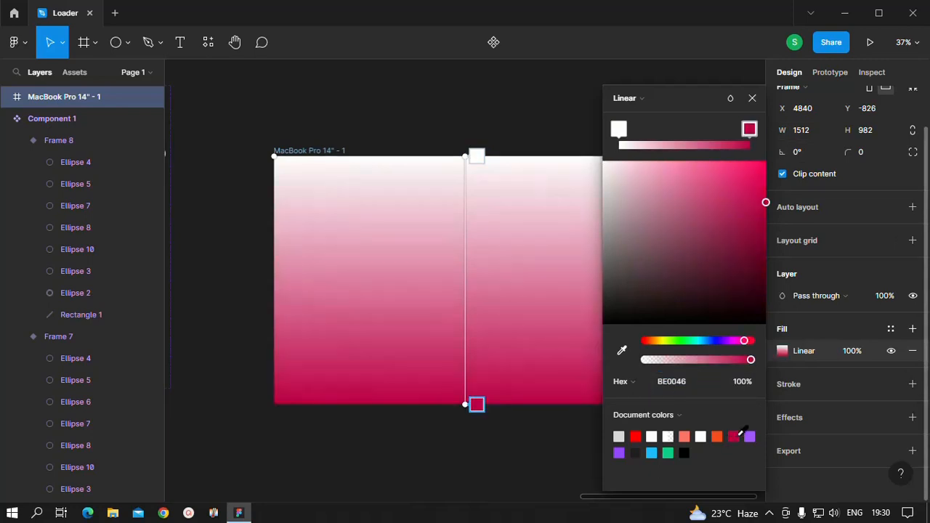
left_click(620, 130)
left_click(716, 436)
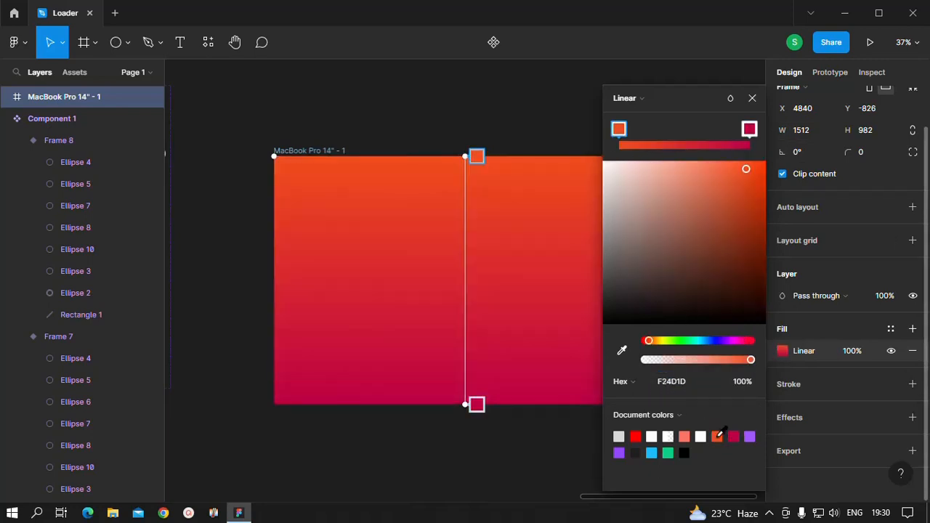
left_click(753, 98)
left_click(716, 308)
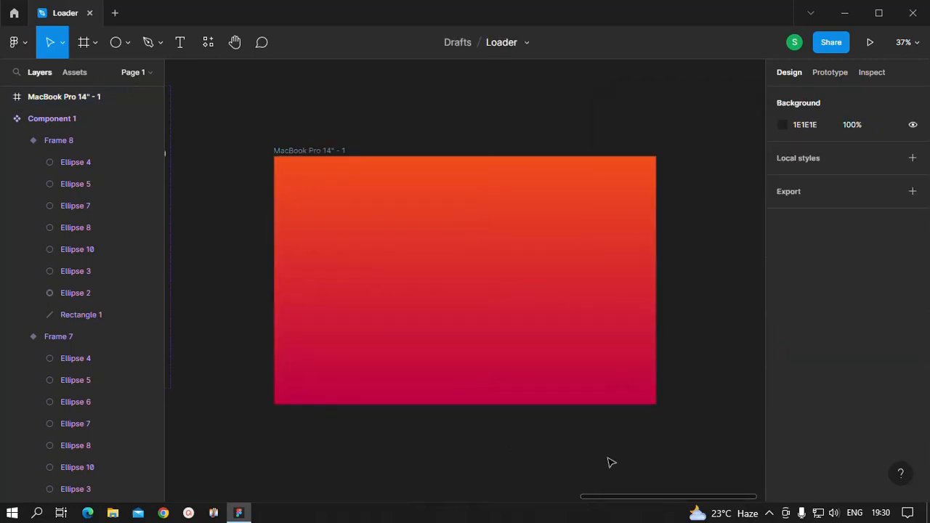
- Place an instance of the local loader component near the middle of the gradient MacBook frame
left_click(64, 71)
left_click_drag(60, 180, 465, 272)
left_click(561, 308)
- Scale the loader instance down proportionally to about 316 × 316 with the Scale tool
left_click(90, 45)
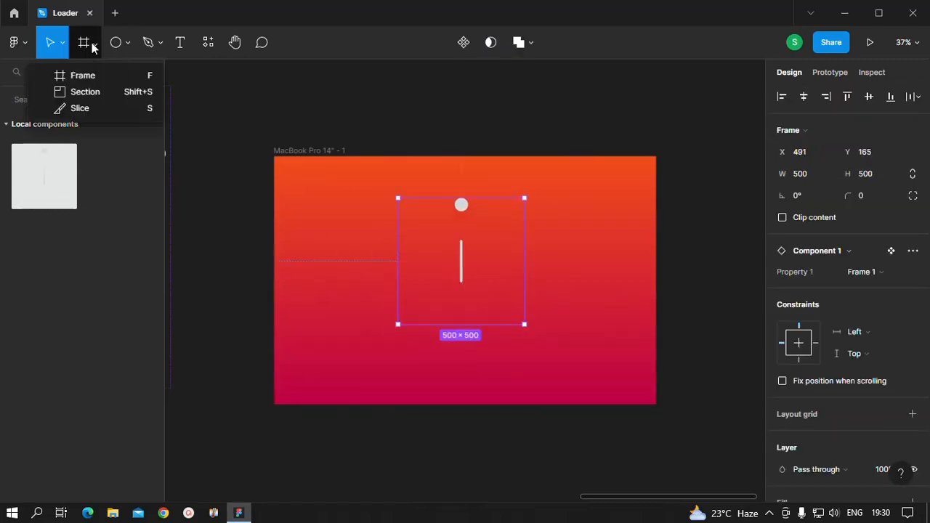
left_click(63, 46)
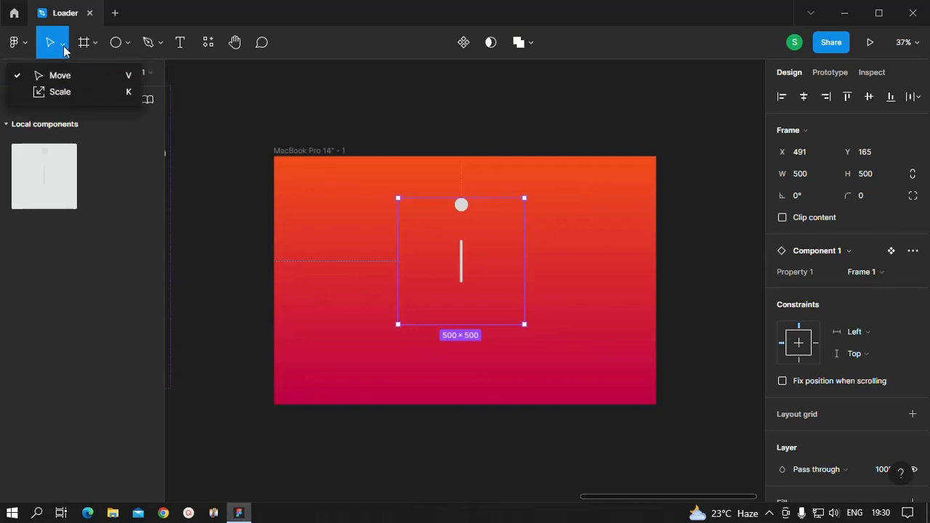
left_click(63, 92)
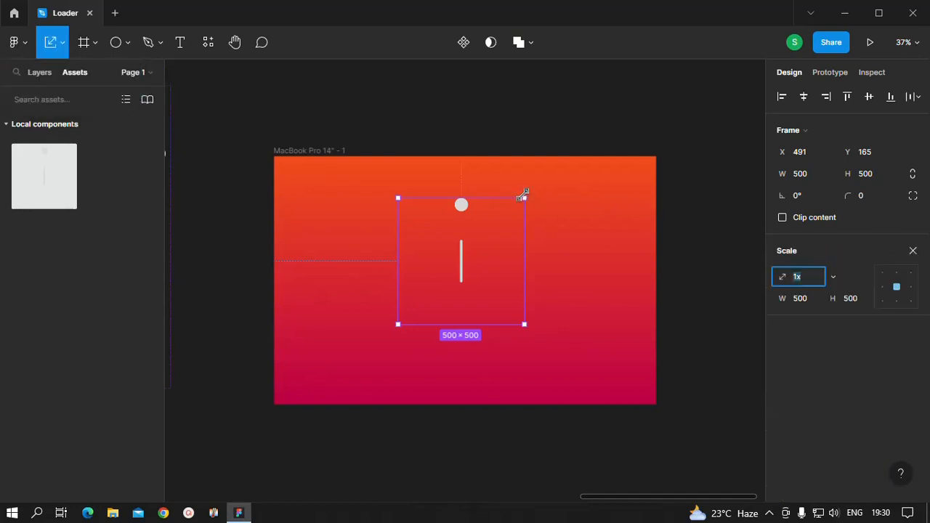
left_click_drag(523, 195, 463, 245)
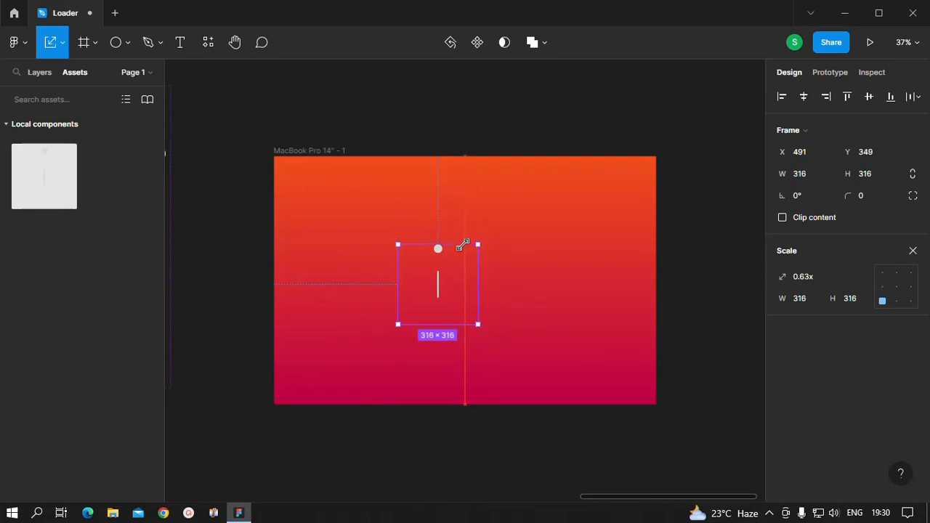
left_click(716, 327)
- Move the loader instance to be horizontally centred in the MacBook frame, slightly above its middle
left_click(442, 284)
left_click_drag(442, 284, 469, 267)
left_click(720, 327)
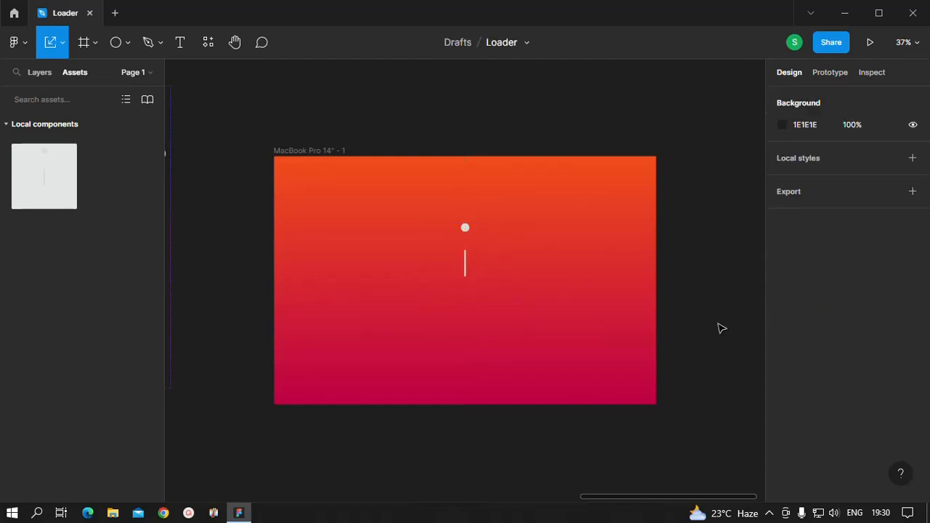
- Present the MacBook Pro 14" frame as a prototype to preview the loader animation
left_click(588, 336)
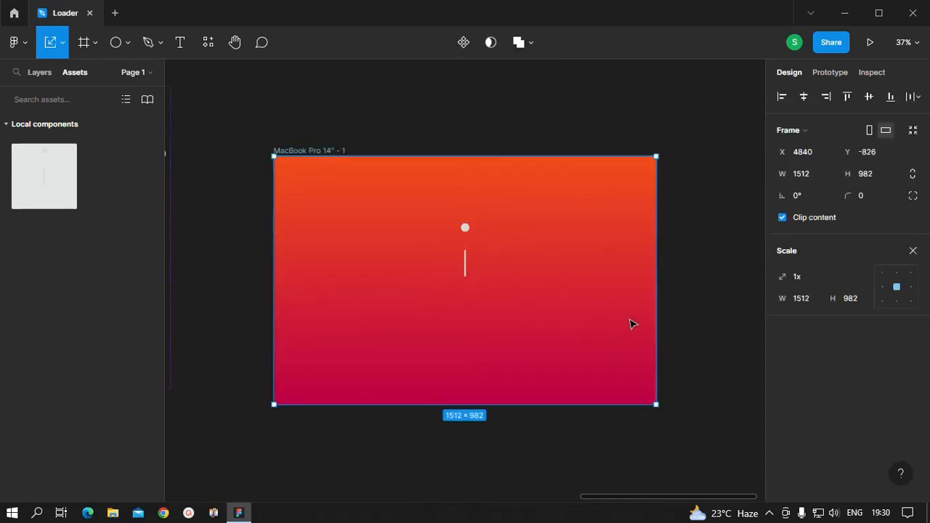
left_click(870, 44)
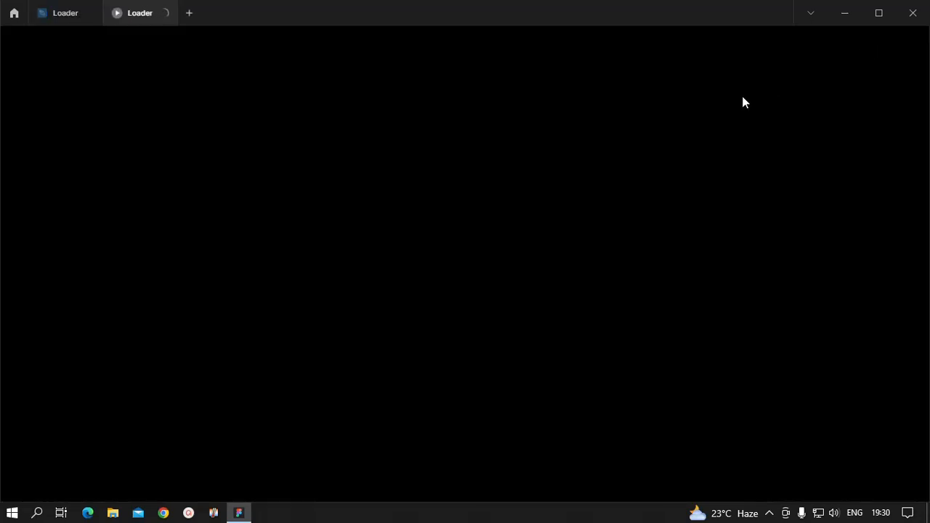